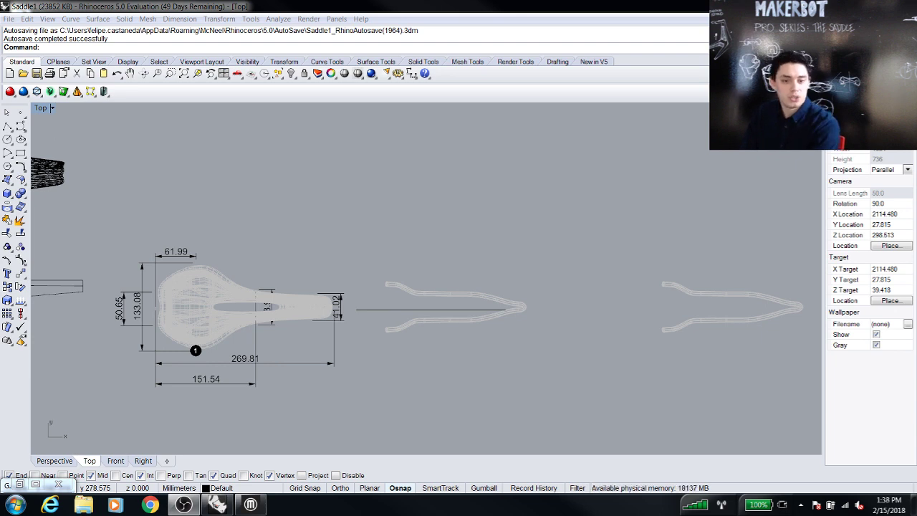
Examine the dimensioned saddle in the Top view and the matching saddle outline curves at marker 2.
{"action": "scroll", "coordinate": [200, 315], "scroll_direction": "up", "scroll_amount": 5}
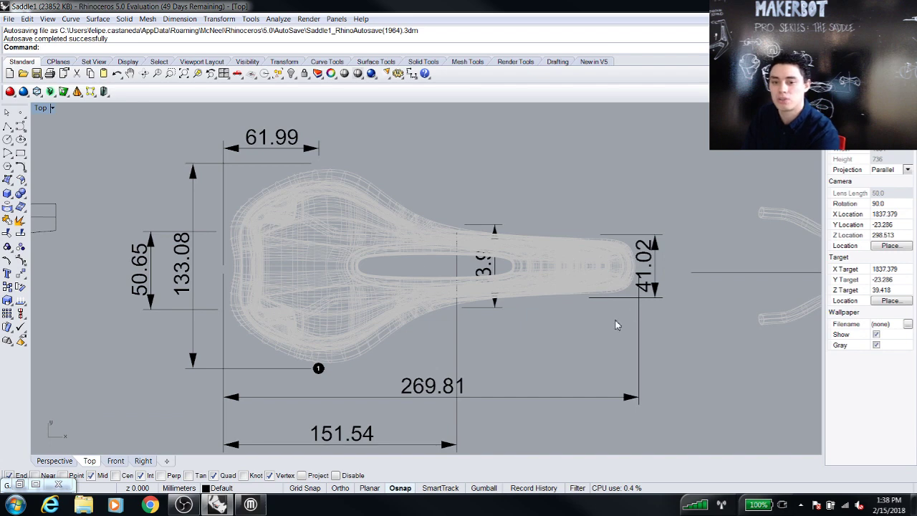
{"action": "left_click", "coordinate": [304, 295]}
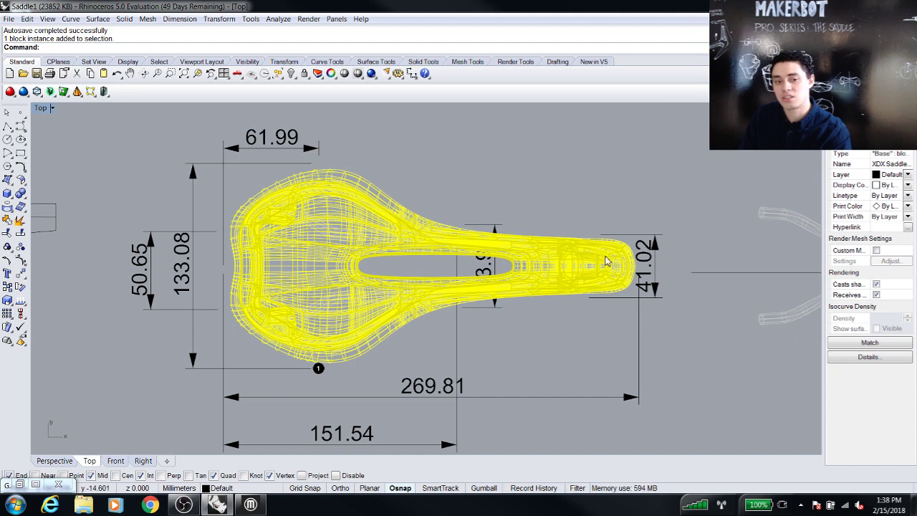
{"action": "scroll", "coordinate": [457, 270], "scroll_direction": "down", "scroll_amount": 6}
{"action": "right_click_drag", "start_coordinate": [536, 285], "coordinate": [293, 292]}
{"action": "right_click_drag", "start_coordinate": [637, 292], "coordinate": [362, 319]}
{"action": "scroll", "coordinate": [362, 319], "scroll_direction": "down", "scroll_amount": 6}
{"action": "right_click_drag", "start_coordinate": [285, 324], "coordinate": [79, 329]}
{"action": "scroll", "coordinate": [443, 342], "scroll_direction": "up", "scroll_amount": 6}
{"action": "right_click_drag", "start_coordinate": [434, 338], "coordinate": [395, 339]}
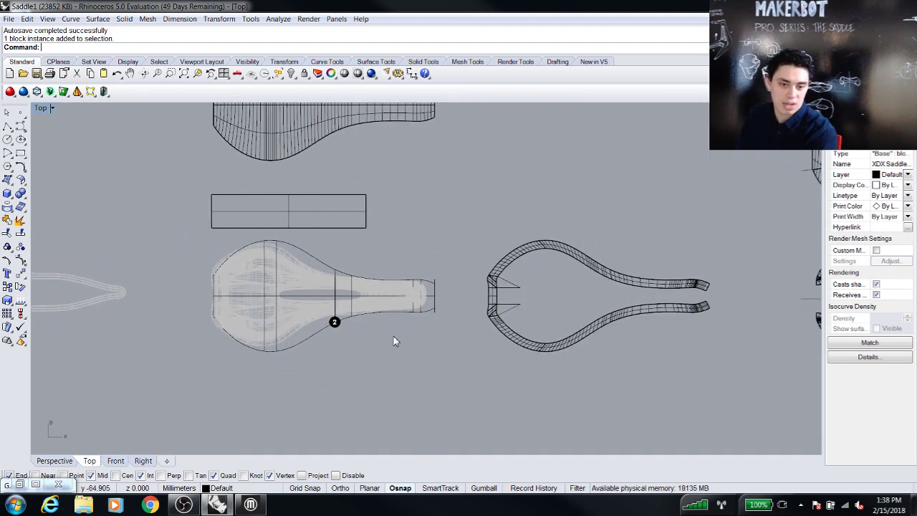
{"action": "scroll", "coordinate": [373, 319], "scroll_direction": "up", "scroll_amount": 4}
{"action": "scroll", "coordinate": [302, 341], "scroll_direction": "up", "scroll_amount": 3}
{"action": "scroll", "coordinate": [215, 258], "scroll_direction": "down", "scroll_amount": 1}
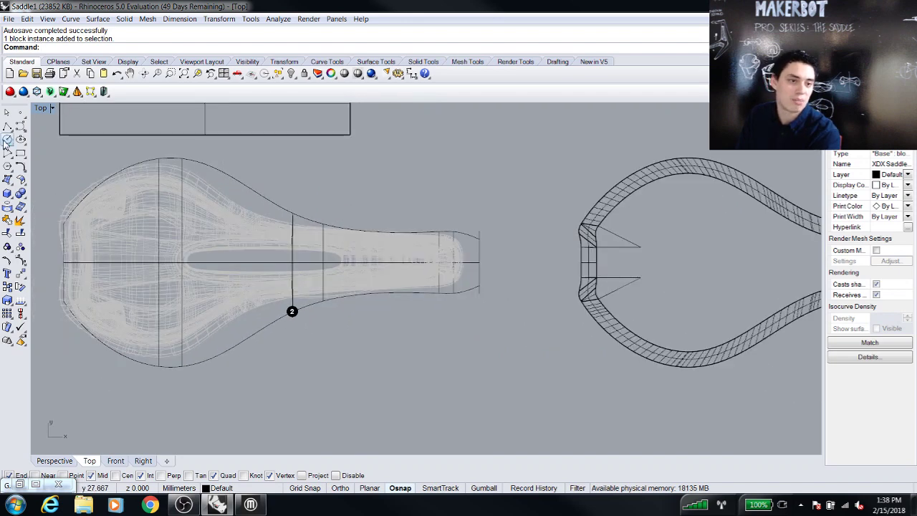
Frame the reference saddle at marker 2 in a maximized Perspective view and hide its block.
{"action": "double_click", "coordinate": [41, 109]}
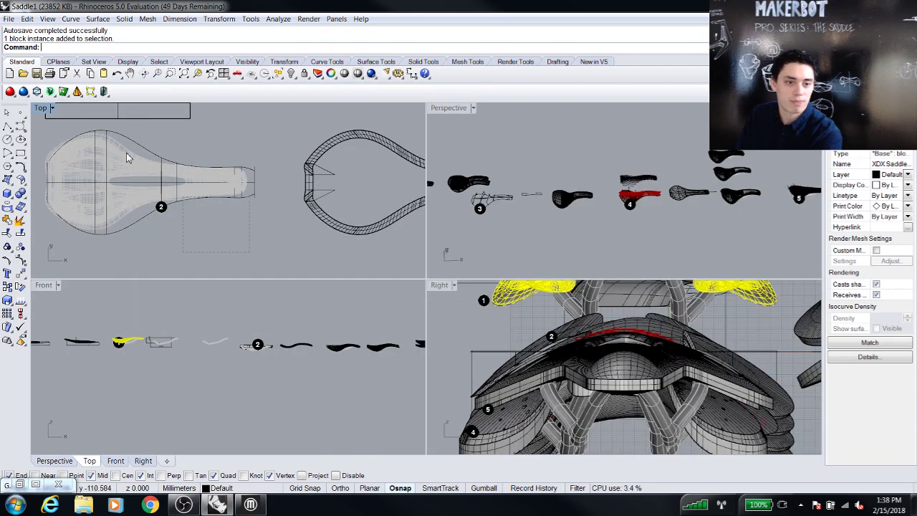
{"action": "left_click", "coordinate": [128, 158]}
{"action": "right_click", "coordinate": [197, 74]}
{"action": "right_click_drag", "start_coordinate": [655, 178], "coordinate": [501, 122]}
{"action": "double_click", "coordinate": [447, 110]}
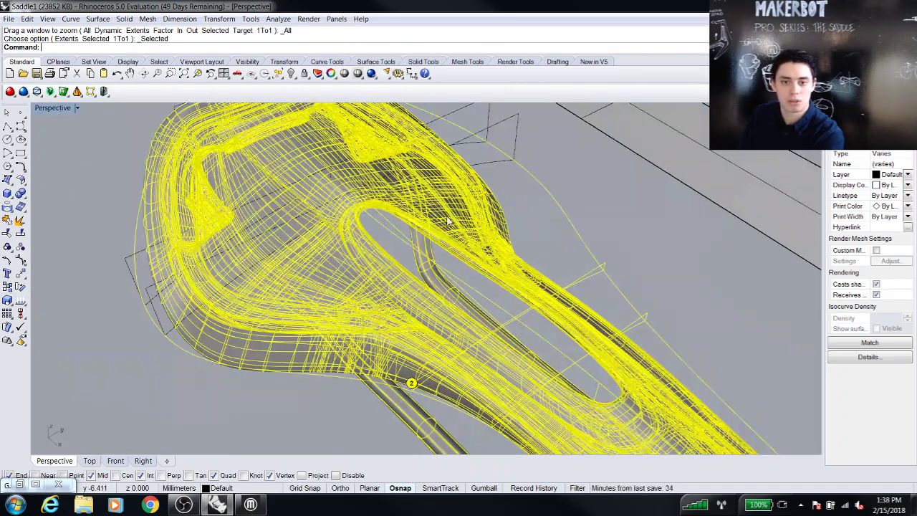
{"action": "scroll", "coordinate": [449, 194], "scroll_direction": "down", "scroll_amount": 3}
{"action": "left_click", "coordinate": [568, 267]}
{"action": "right_click_drag", "start_coordinate": [465, 298], "coordinate": [423, 275]}
{"action": "left_click", "coordinate": [424, 279]}
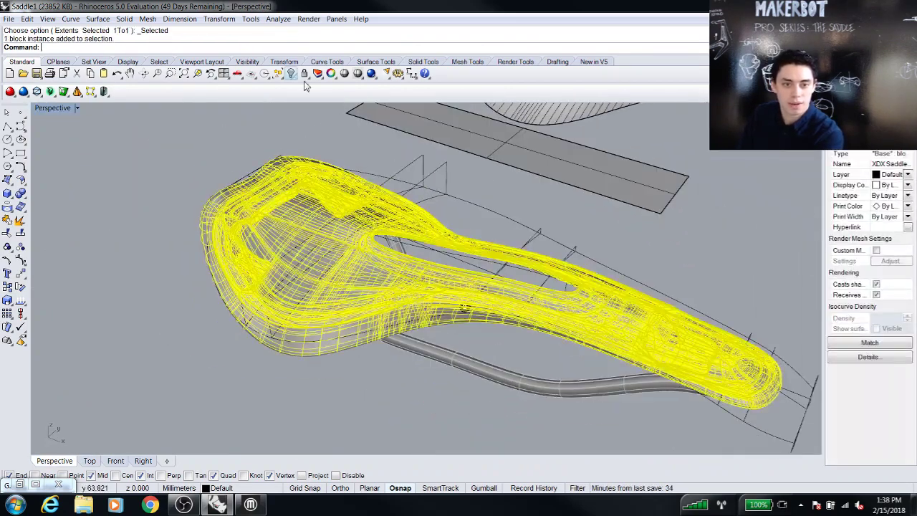
{"action": "left_click", "coordinate": [291, 74]}
Examine the saddle's outer side curve and lengthwise centre curve in relation to the rails.
{"action": "right_click_drag", "start_coordinate": [344, 273], "coordinate": [373, 223]}
{"action": "right_click_drag", "start_coordinate": [319, 295], "coordinate": [346, 284]}
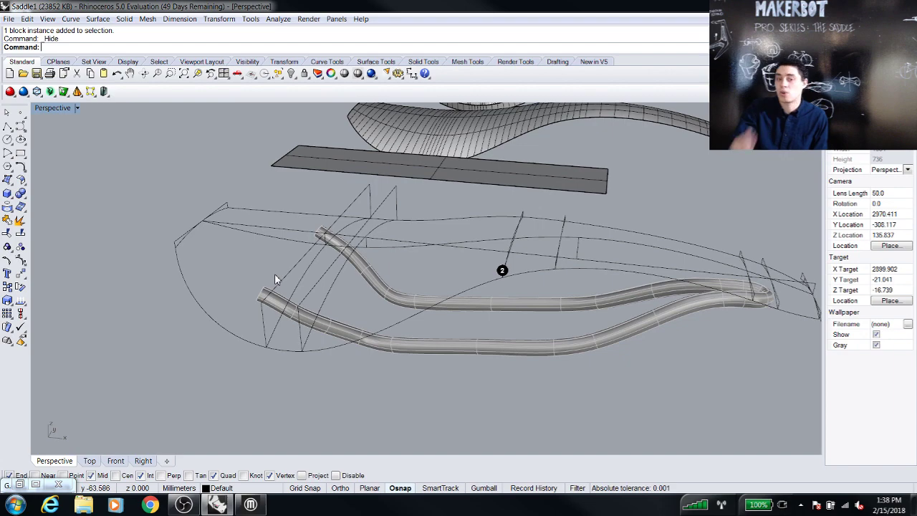
{"action": "left_click", "coordinate": [222, 331]}
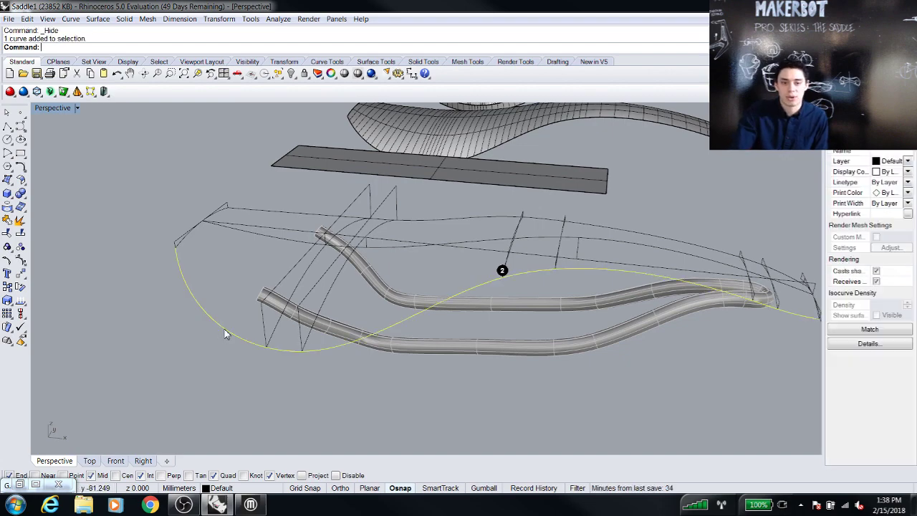
{"action": "right_click_drag", "start_coordinate": [449, 293], "coordinate": [483, 274]}
{"action": "left_click", "coordinate": [490, 242]}
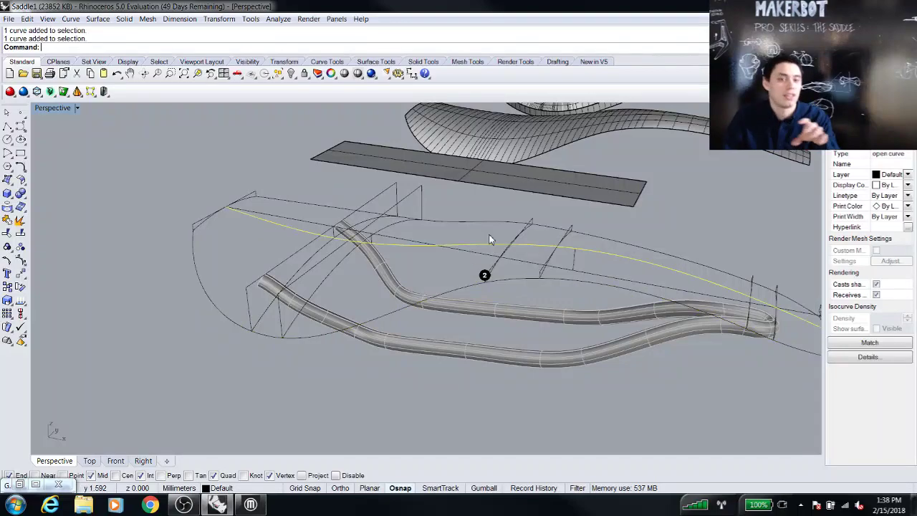
{"action": "right_click_drag", "start_coordinate": [452, 224], "coordinate": [440, 238]}
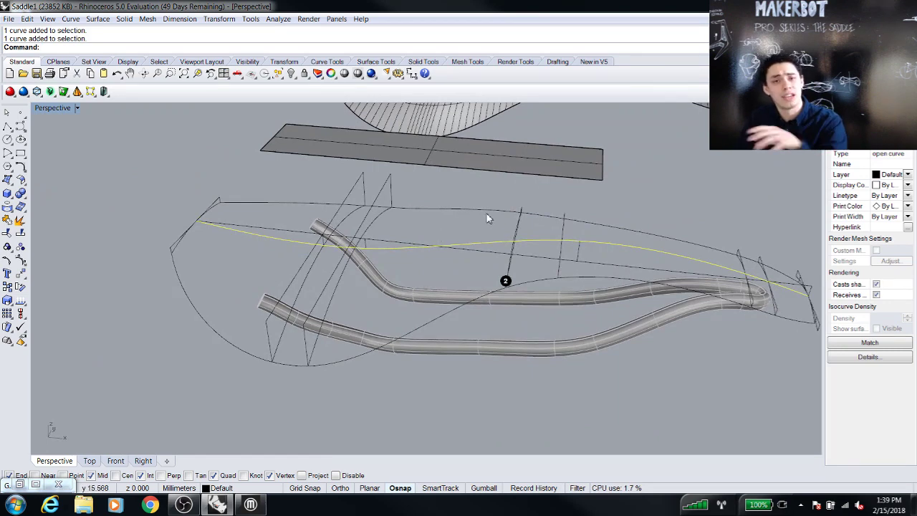
{"action": "key", "text": "Escape"}
{"action": "right_click_drag", "start_coordinate": [471, 209], "coordinate": [451, 242]}
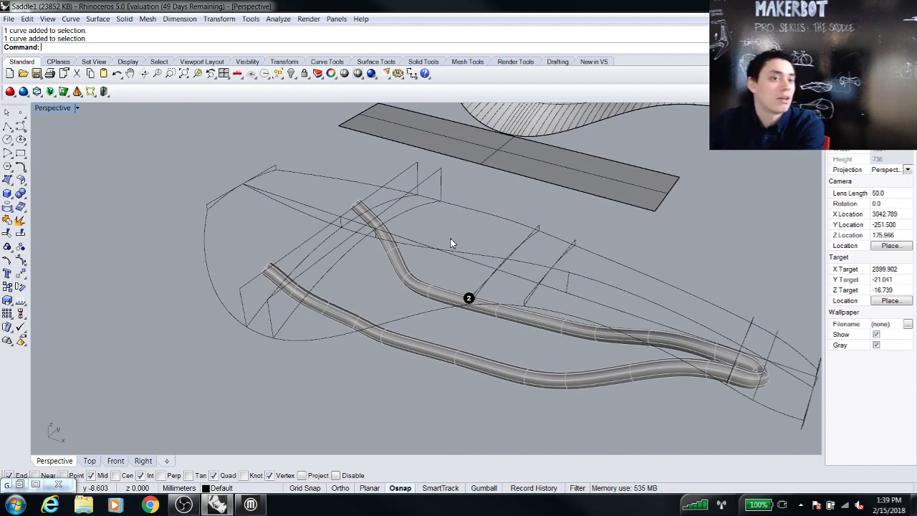
Start NetworkSrf with the saddle's two side curves, centre curve, rear end curve and wide cross-section curves.
{"action": "type", "text": "NetworkSrf"}
{"action": "key", "text": "Return"}
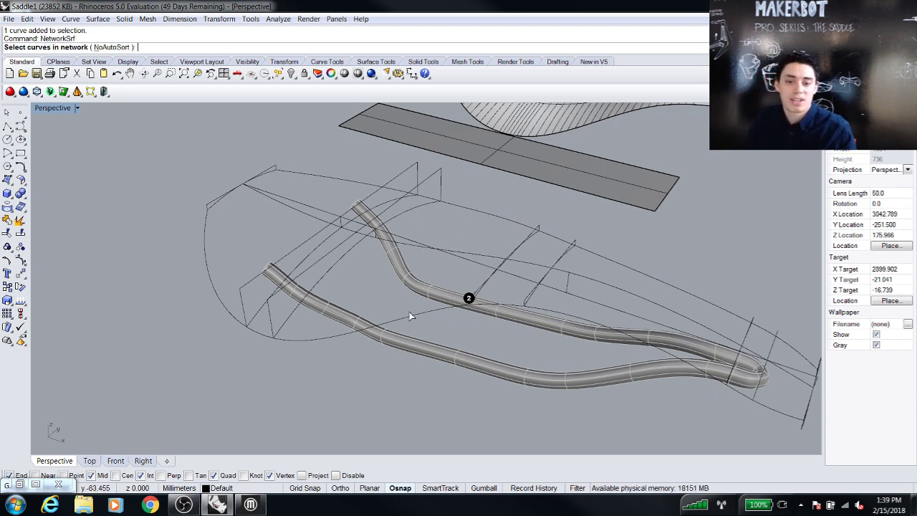
{"action": "left_click", "coordinate": [410, 316]}
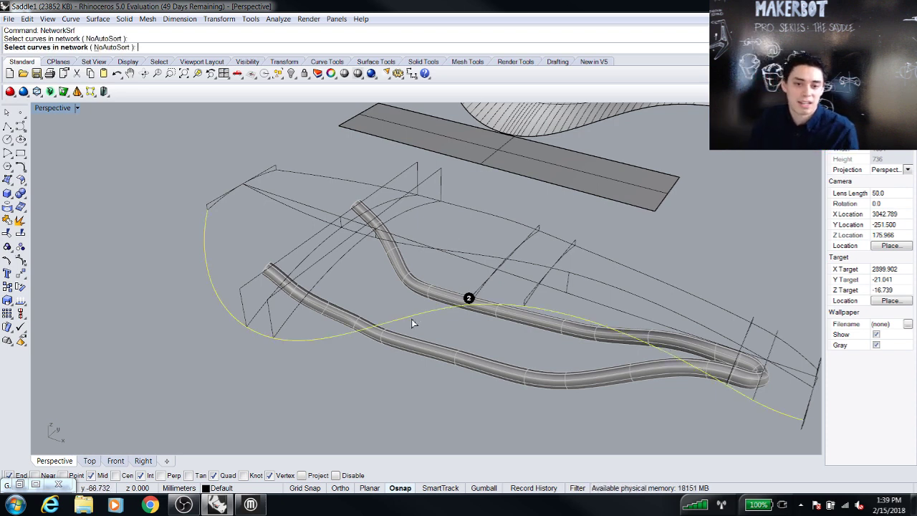
{"action": "left_click", "coordinate": [493, 257]}
{"action": "left_click", "coordinate": [487, 221]}
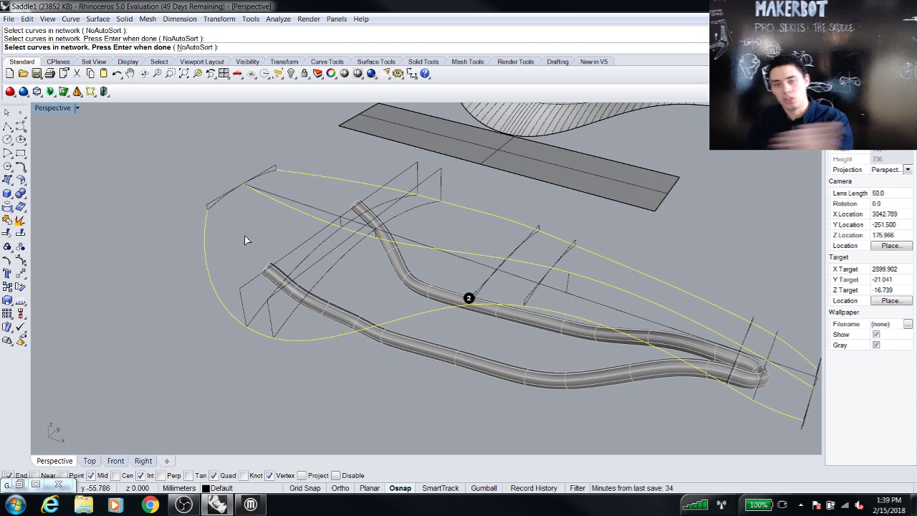
{"action": "left_click", "coordinate": [214, 206]}
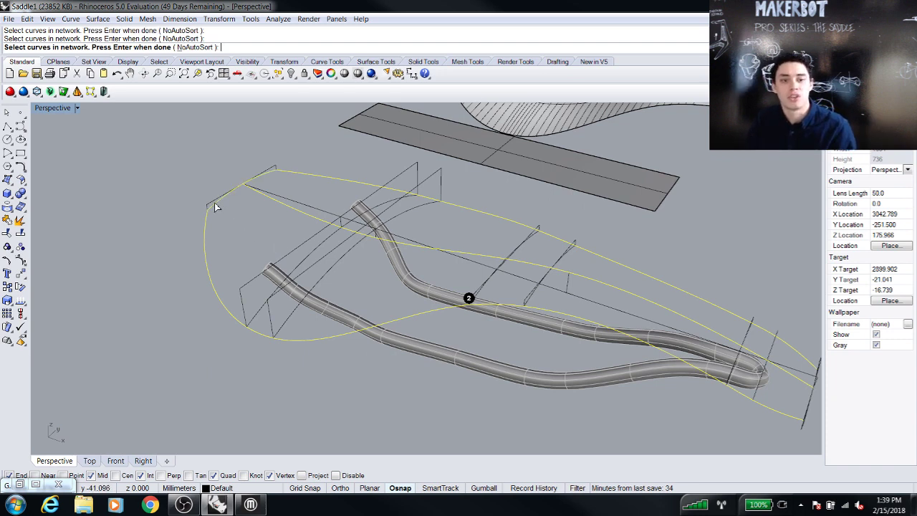
{"action": "left_click", "coordinate": [323, 279]}
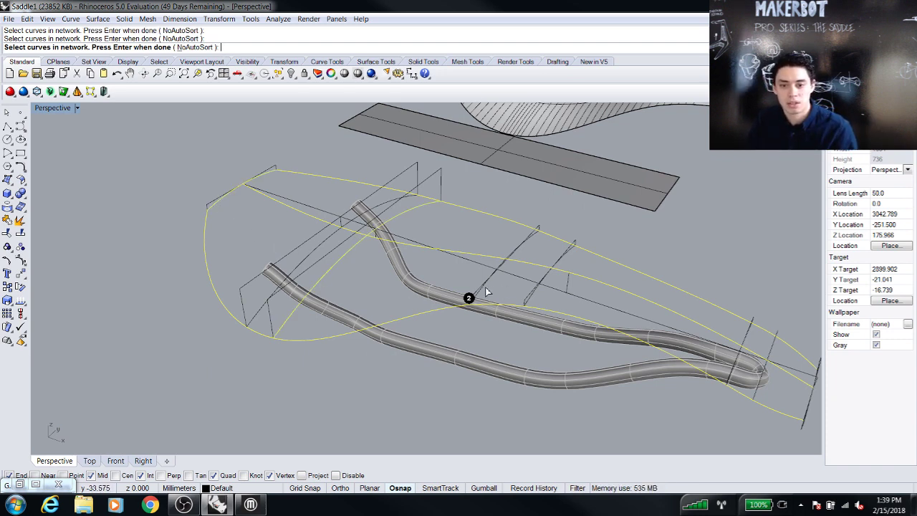
Add the nose cross-sections and front end curve to the network and complete the curve selection.
{"action": "right_click_drag", "start_coordinate": [708, 322], "coordinate": [507, 324], "text": "shift"}
{"action": "scroll", "coordinate": [507, 324], "scroll_direction": "up", "scroll_amount": 4}
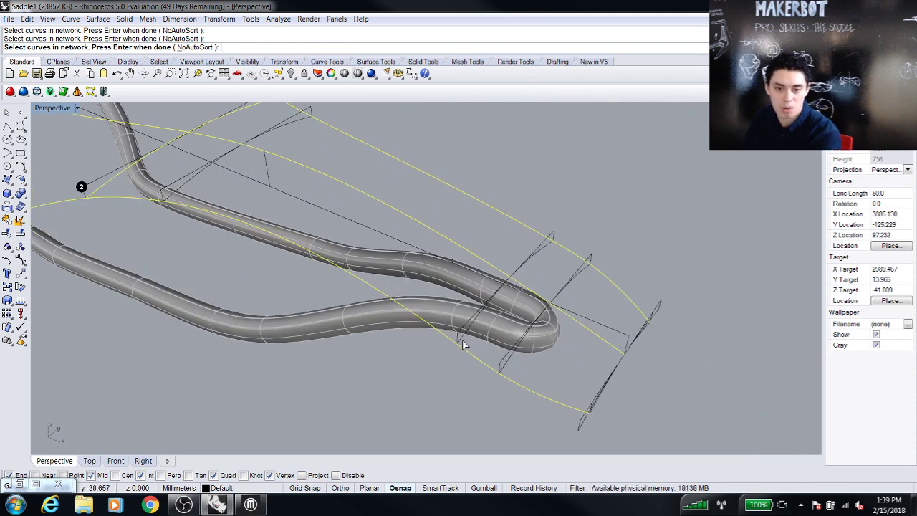
{"action": "right_click_drag", "start_coordinate": [613, 431], "coordinate": [521, 413]}
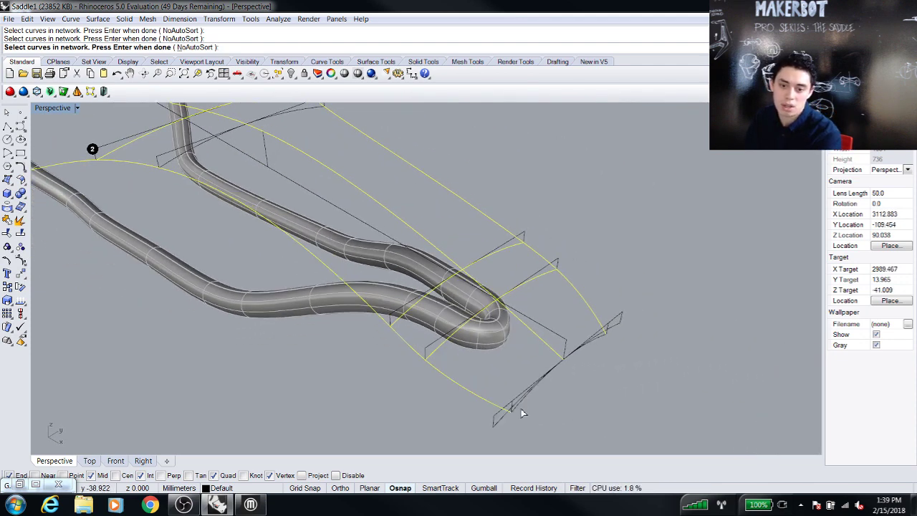
{"action": "key", "text": "Return"}
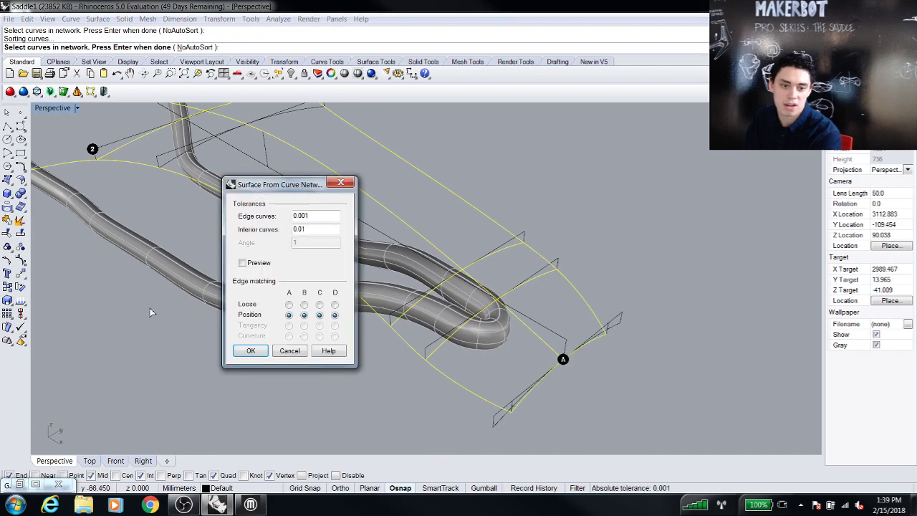
Preview the surface from the full curve network over the rails, and cancel it without creating a surface.
{"action": "left_click", "coordinate": [257, 265]}
{"action": "left_click_drag", "start_coordinate": [268, 190], "coordinate": [629, 206]}
{"action": "right_click_drag", "start_coordinate": [129, 280], "coordinate": [246, 312]}
{"action": "scroll", "coordinate": [220, 280], "scroll_direction": "down", "scroll_amount": 6}
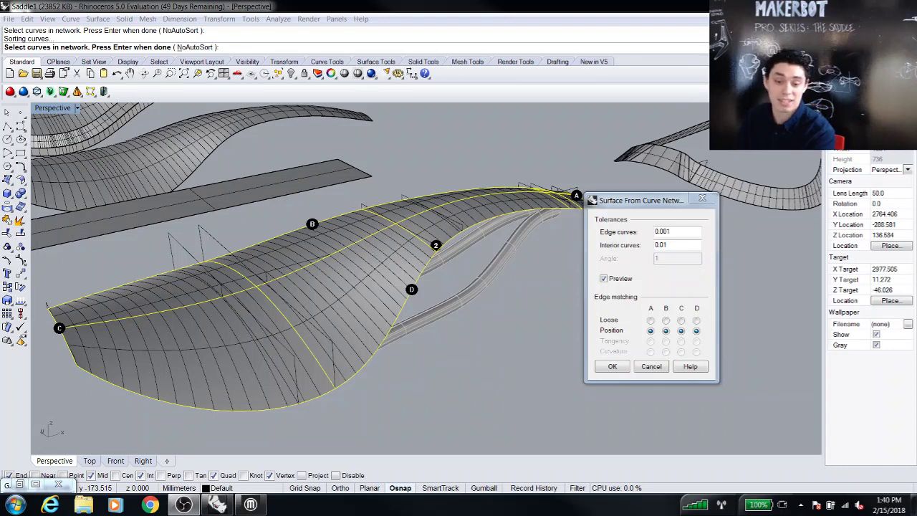
{"action": "left_click", "coordinate": [652, 367]}
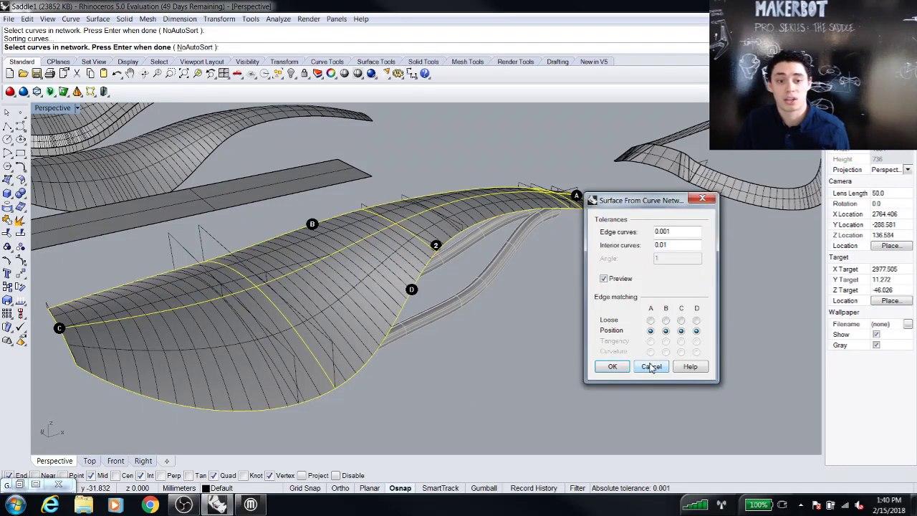
{"action": "left_click", "coordinate": [651, 366]}
Restart NetworkSrf using only the saddle's two side curves and the rear and front end curves.
{"action": "right_click_drag", "start_coordinate": [575, 344], "coordinate": [436, 314]}
{"action": "key", "text": "Return"}
{"action": "left_click", "coordinate": [402, 299]}
{"action": "left_click", "coordinate": [421, 195]}
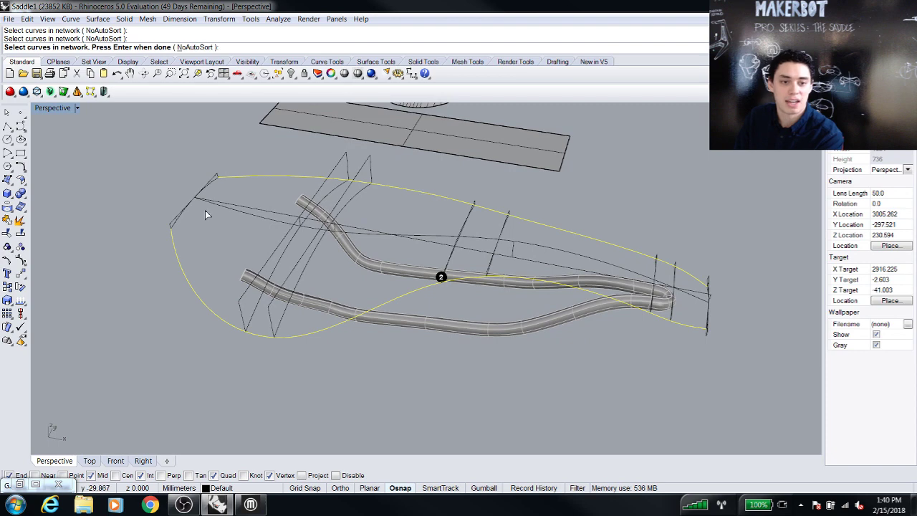
{"action": "right_click_drag", "start_coordinate": [700, 326], "coordinate": [653, 394]}
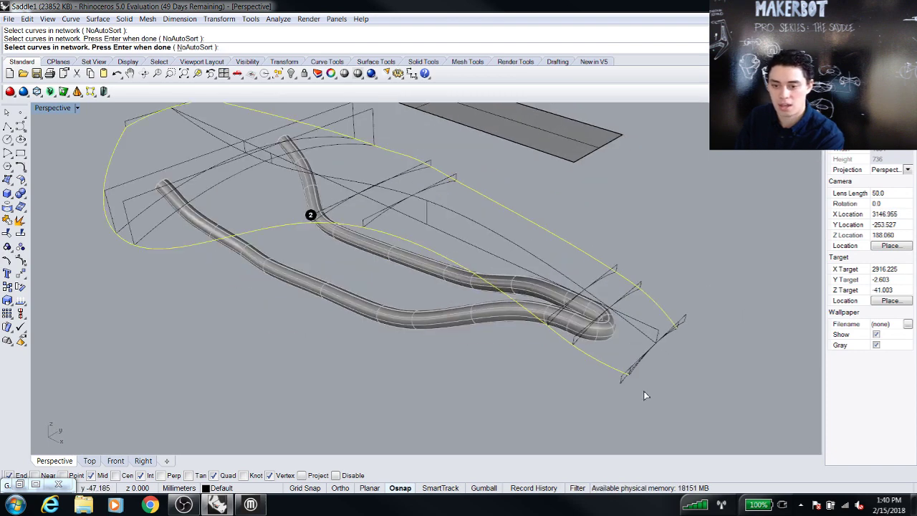
{"action": "scroll", "coordinate": [634, 368], "scroll_direction": "up", "scroll_amount": 3}
{"action": "left_click", "coordinate": [629, 365]}
{"action": "scroll", "coordinate": [628, 365], "scroll_direction": "down", "scroll_amount": 5}
{"action": "right_click_drag", "start_coordinate": [629, 365], "coordinate": [583, 385]}
{"action": "key", "text": "Return"}
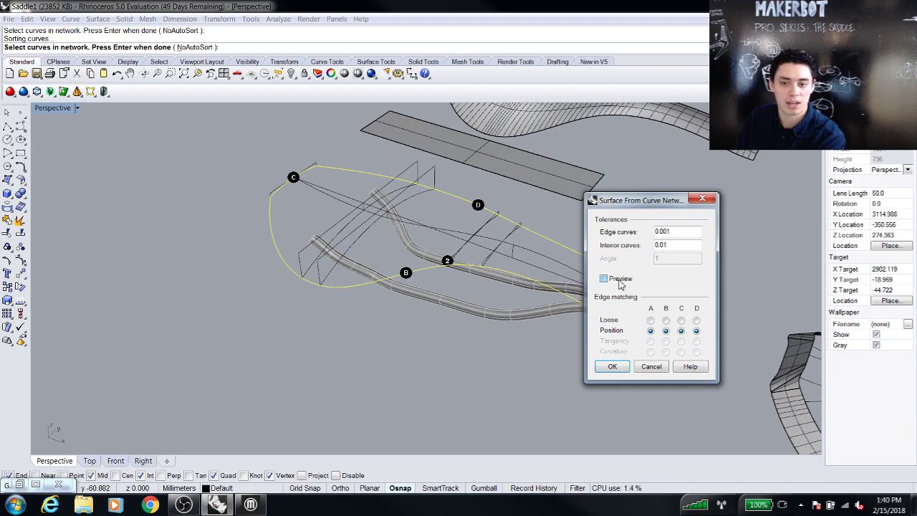
Preview the boundary-only network surface, check how it meets the rails from several angles, and cancel it.
{"action": "left_click", "coordinate": [620, 281]}
{"action": "left_click_drag", "start_coordinate": [624, 199], "coordinate": [714, 213]}
{"action": "right_click_drag", "start_coordinate": [365, 313], "coordinate": [356, 272]}
{"action": "scroll", "coordinate": [408, 255], "scroll_direction": "up", "scroll_amount": 6}
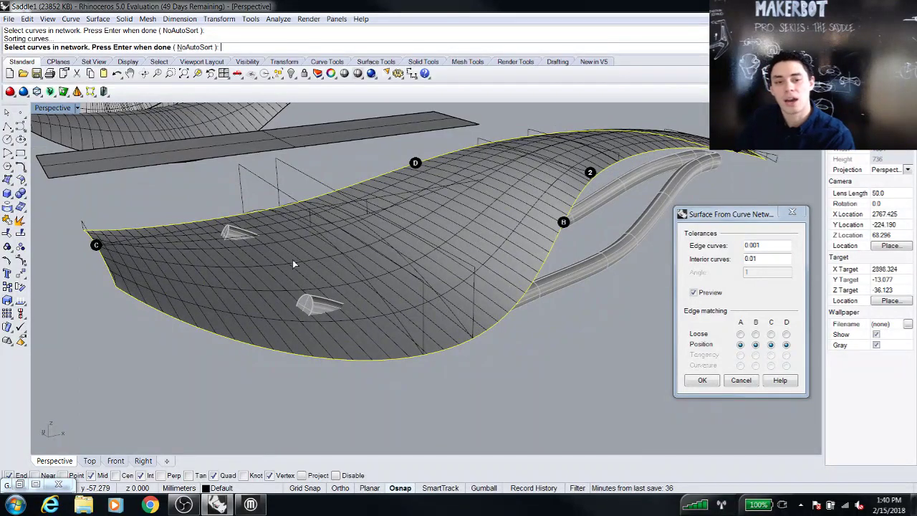
{"action": "right_click_drag", "start_coordinate": [370, 287], "coordinate": [313, 205]}
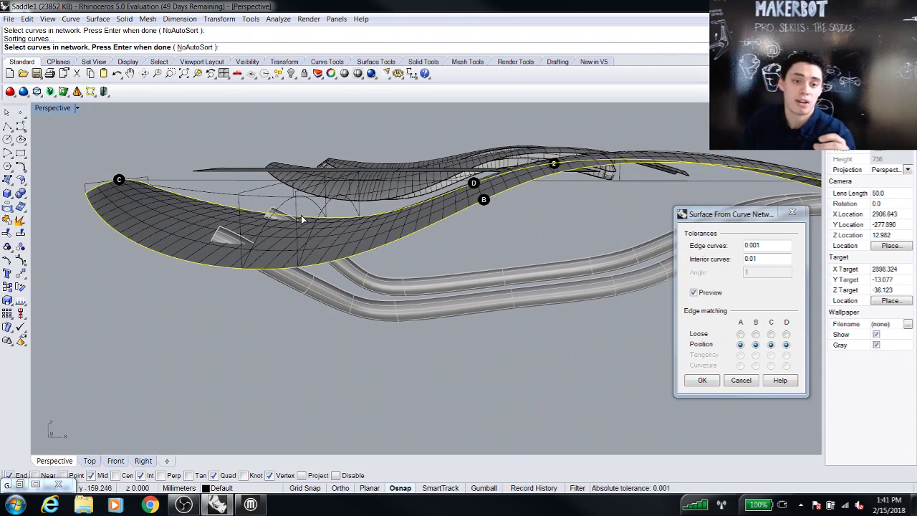
{"action": "right_click_drag", "start_coordinate": [293, 221], "coordinate": [323, 232]}
{"action": "scroll", "coordinate": [340, 240], "scroll_direction": "down", "scroll_amount": 3}
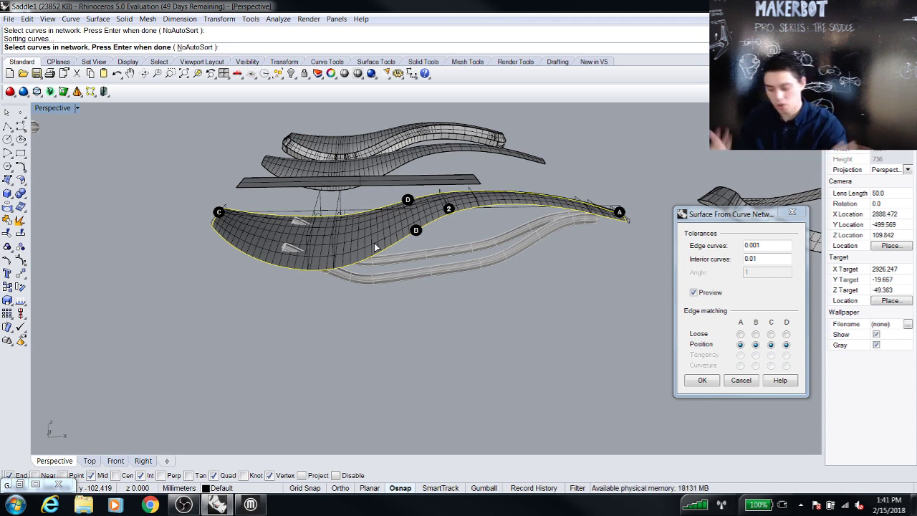
{"action": "left_click", "coordinate": [740, 380]}
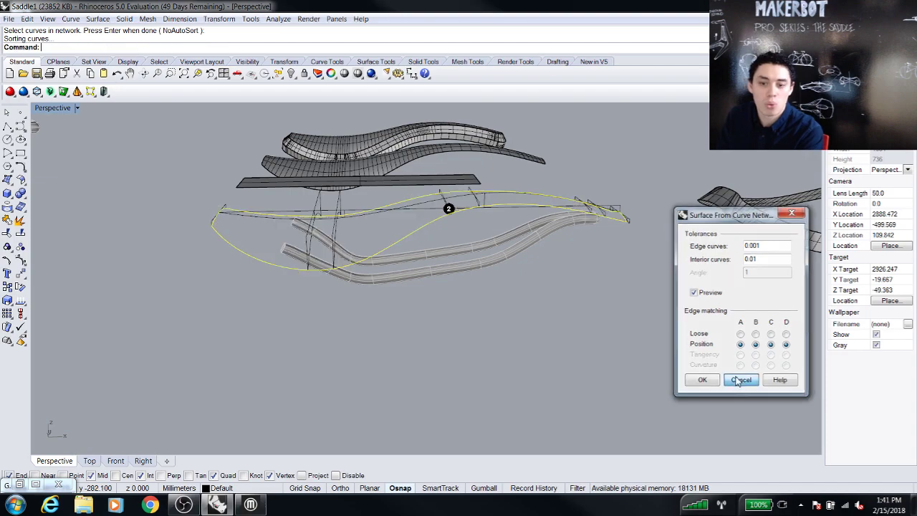
Examine the finished saddle surface beside the flat rectangular plane.
{"action": "right_click_drag", "start_coordinate": [447, 207], "coordinate": [445, 179]}
{"action": "right_click_drag", "start_coordinate": [510, 166], "coordinate": [573, 210]}
{"action": "left_click", "coordinate": [365, 284]}
{"action": "key", "text": "Escape"}
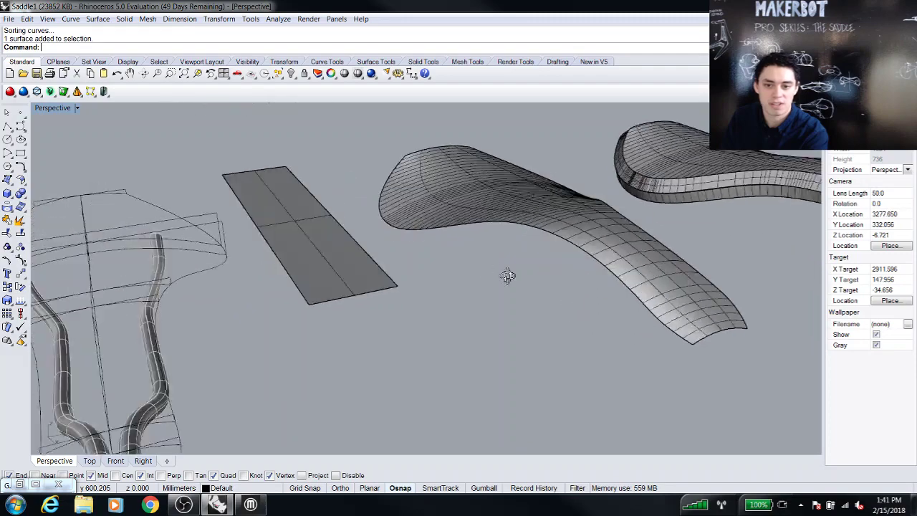
{"action": "right_click_drag", "start_coordinate": [544, 275], "coordinate": [484, 278]}
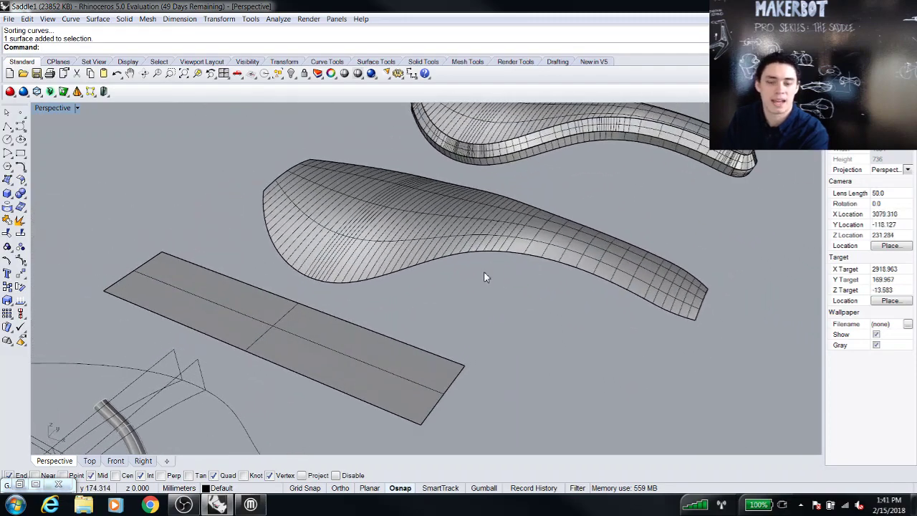
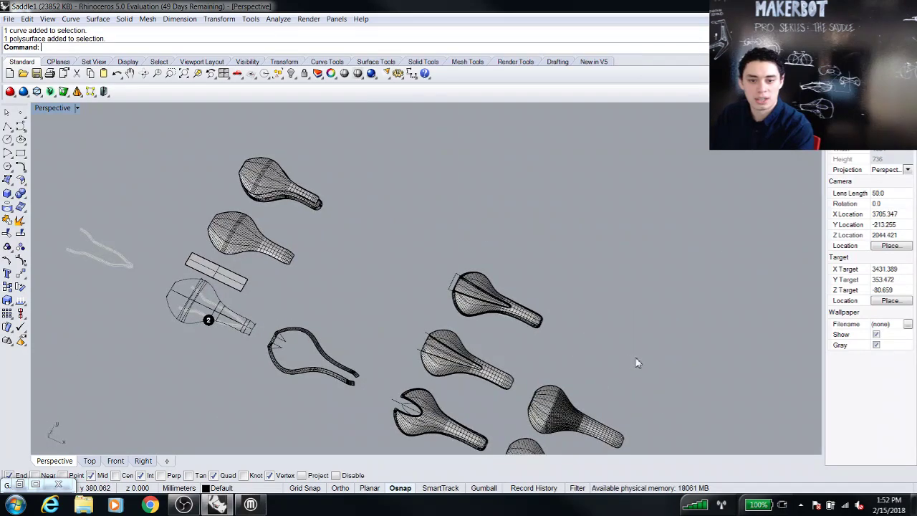
Examine the saddle variants with cut-outs and the stacked, offset saddle layers further along the model.
{"action": "scroll", "coordinate": [358, 368], "scroll_direction": "up", "scroll_amount": 8}
{"action": "right_click_drag", "start_coordinate": [356, 369], "coordinate": [322, 413]}
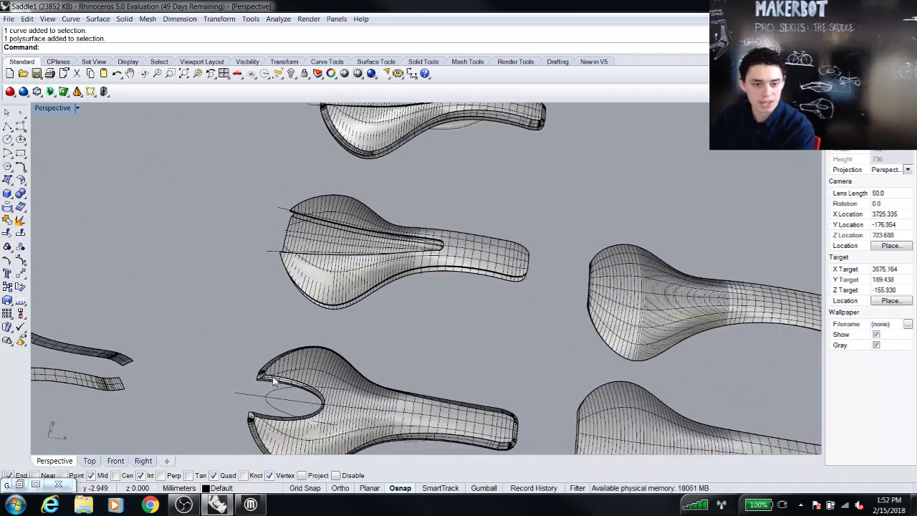
{"action": "right_click_drag", "start_coordinate": [267, 372], "coordinate": [245, 354], "text": "shift"}
{"action": "scroll", "coordinate": [451, 361], "scroll_direction": "down", "scroll_amount": 7}
{"action": "right_click_drag", "start_coordinate": [502, 360], "coordinate": [568, 258], "text": "shift"}
{"action": "scroll", "coordinate": [573, 267], "scroll_direction": "down", "scroll_amount": 6}
{"action": "right_click_drag", "start_coordinate": [601, 290], "coordinate": [394, 279], "text": "shift"}
{"action": "right_click_drag", "start_coordinate": [630, 300], "coordinate": [513, 299], "text": "shift"}
{"action": "scroll", "coordinate": [520, 285], "scroll_direction": "up", "scroll_amount": 10}
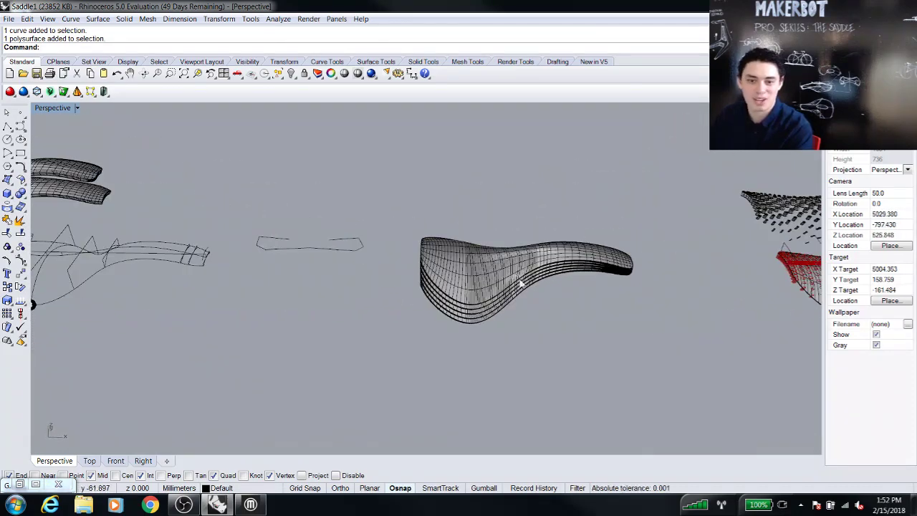
{"action": "scroll", "coordinate": [459, 230], "scroll_direction": "up", "scroll_amount": 6}
{"action": "right_click_drag", "start_coordinate": [489, 264], "coordinate": [490, 224]}
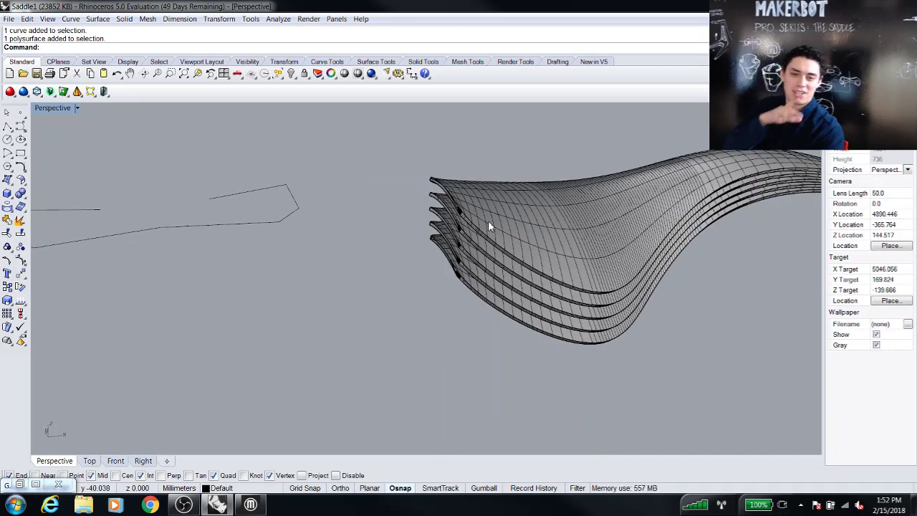
Frame the stacked, offset saddle layers and examine their wide rear and narrow nose end from several angles.
{"action": "right_click_drag", "start_coordinate": [508, 221], "coordinate": [285, 230]}
{"action": "left_click", "coordinate": [286, 232]}
{"action": "left_click", "coordinate": [496, 288]}
{"action": "right_click_drag", "start_coordinate": [466, 302], "coordinate": [527, 261]}
{"action": "left_click", "coordinate": [401, 215]}
{"action": "left_click", "coordinate": [197, 73]}
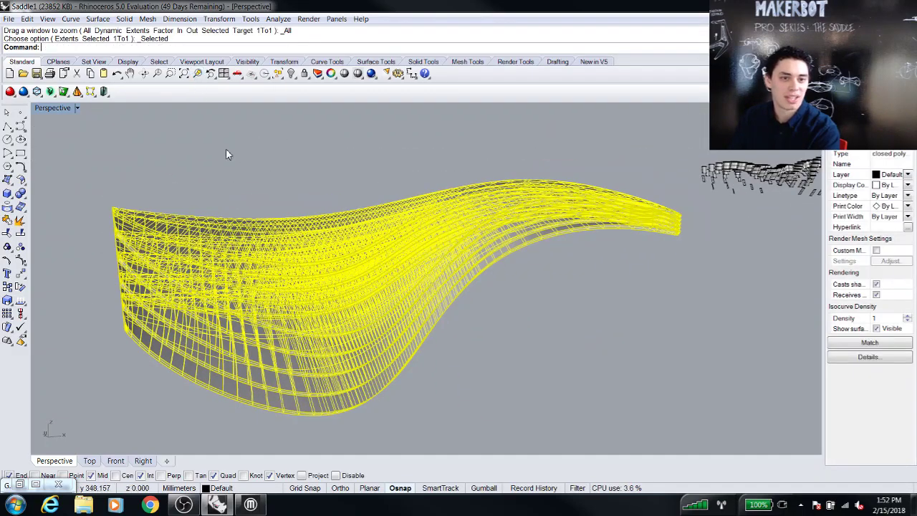
{"action": "left_click", "coordinate": [370, 189]}
{"action": "right_click_drag", "start_coordinate": [370, 192], "coordinate": [387, 286]}
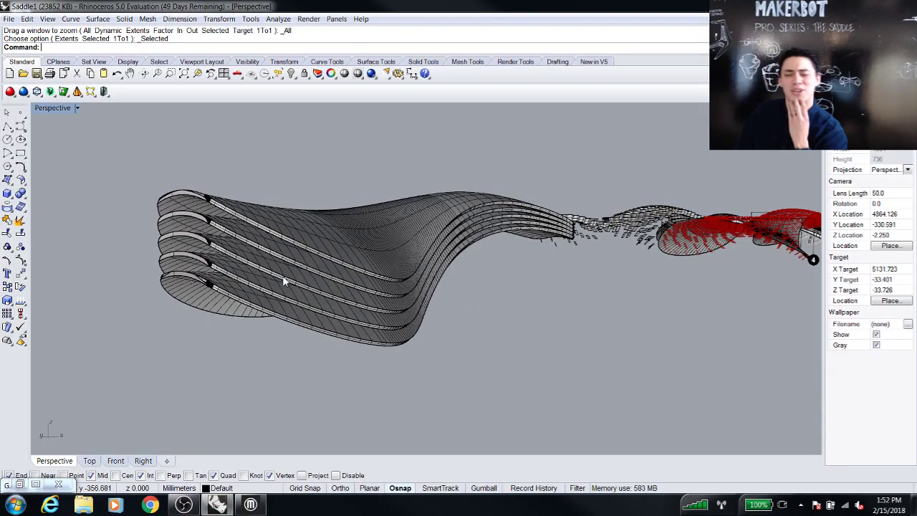
{"action": "right_click_drag", "start_coordinate": [311, 246], "coordinate": [208, 247]}
{"action": "scroll", "coordinate": [724, 254], "scroll_direction": "up", "scroll_amount": 7}
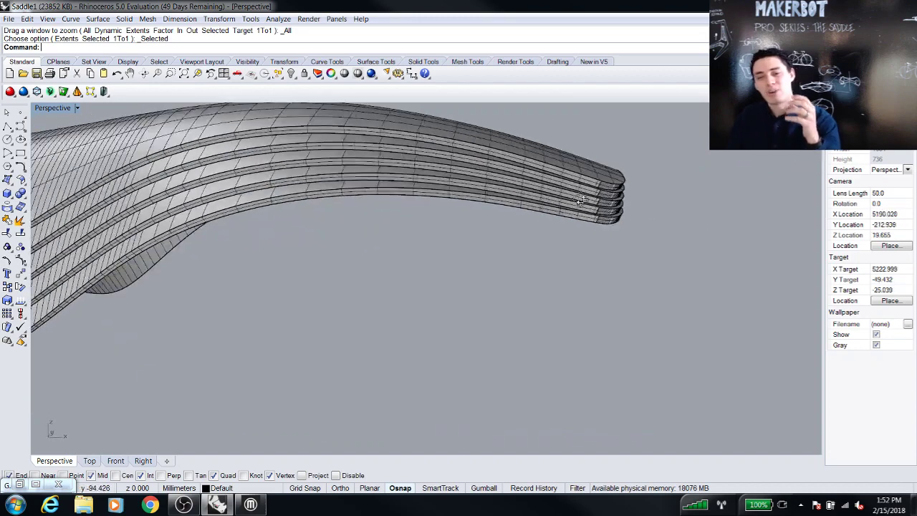
{"action": "right_click_drag", "start_coordinate": [652, 197], "coordinate": [600, 192]}
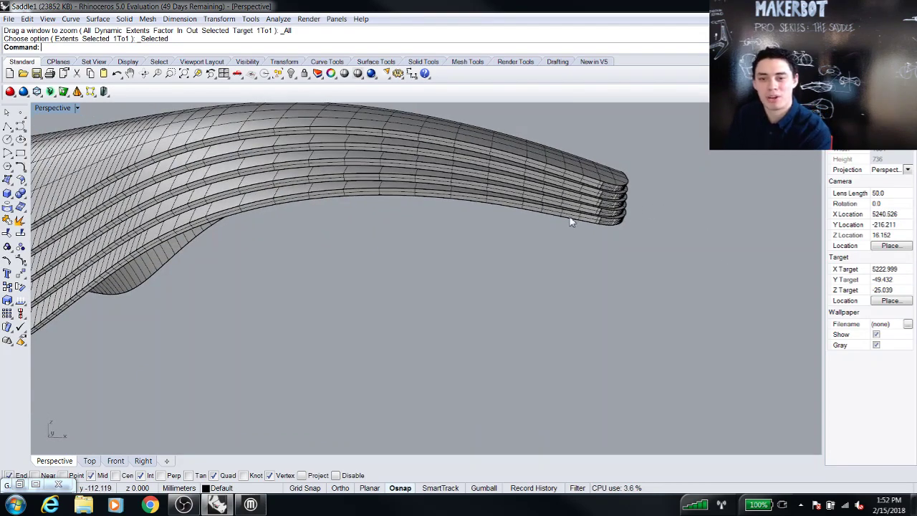
{"action": "scroll", "coordinate": [604, 202], "scroll_direction": "down", "scroll_amount": 10}
{"action": "mouse_move", "coordinate": [96, 219]}
{"action": "right_mouse_down", "text": "shift"}
{"action": "mouse_move", "coordinate": [275, 263]}
{"action": "mouse_move", "coordinate": [302, 255]}
{"action": "mouse_move", "coordinate": [287, 260]}
{"action": "right_mouse_up", "text": "shift"}
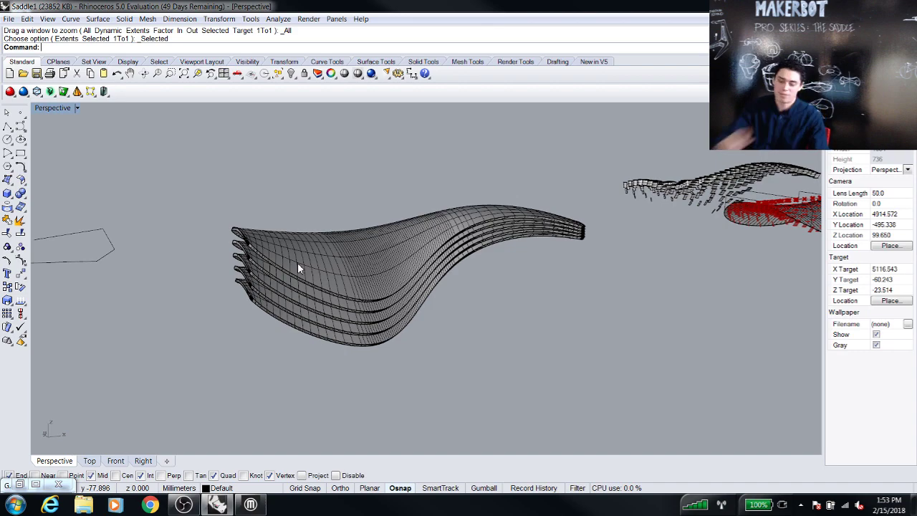
Find the saddle patterned with red circles and restore the Grasshopper Saddle definition beside it, showing the Divide and SubSrf components.
{"action": "scroll", "coordinate": [432, 330], "scroll_direction": "down", "scroll_amount": 3}
{"action": "right_click_drag", "start_coordinate": [432, 330], "coordinate": [507, 384]}
{"action": "right_click_drag", "start_coordinate": [663, 343], "coordinate": [475, 401]}
{"action": "scroll", "coordinate": [422, 244], "scroll_direction": "up", "scroll_amount": 5}
{"action": "right_click_drag", "start_coordinate": [340, 242], "coordinate": [301, 363], "text": "shift"}
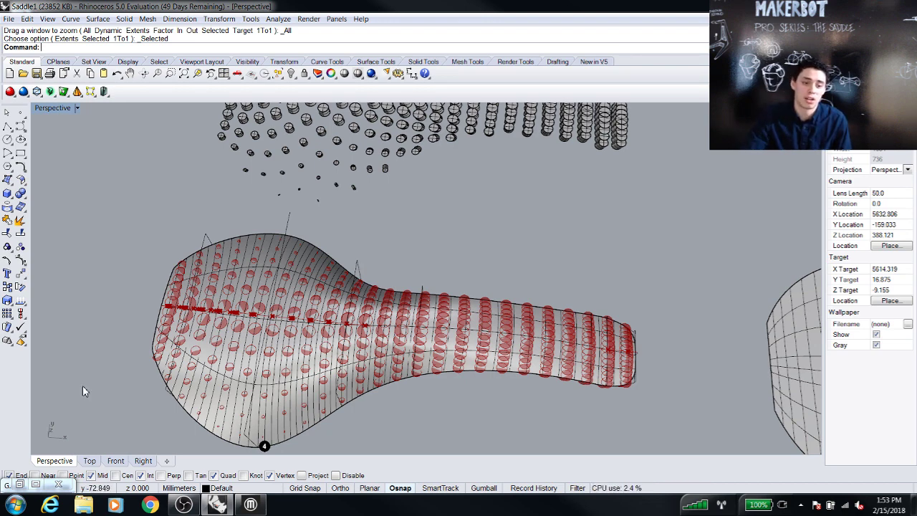
{"action": "left_click", "coordinate": [18, 486]}
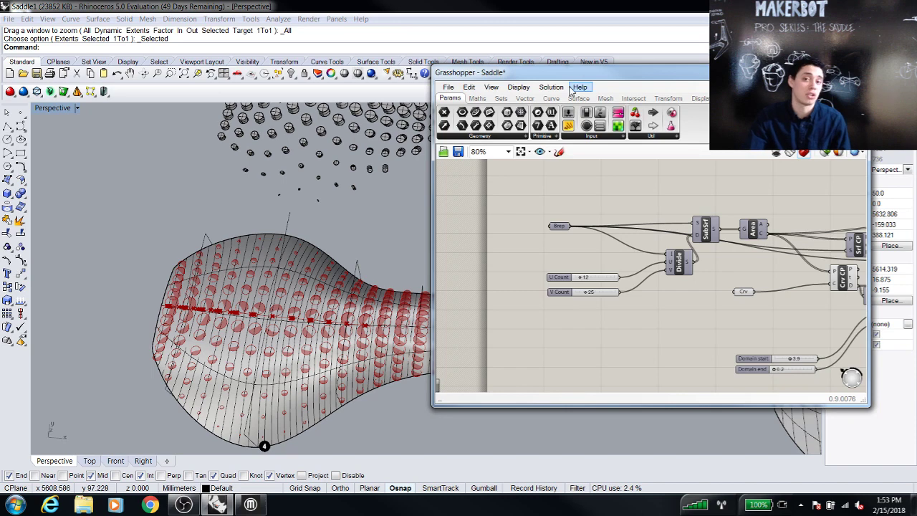
{"action": "left_click_drag", "start_coordinate": [605, 75], "coordinate": [652, 132]}
{"action": "right_click_drag", "start_coordinate": [665, 308], "coordinate": [590, 313]}
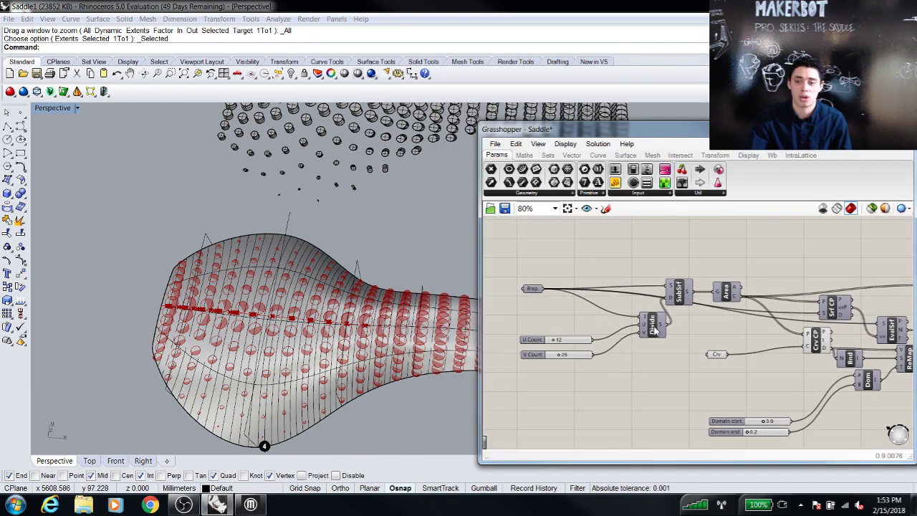
{"action": "right_click_drag", "start_coordinate": [653, 326], "coordinate": [631, 328]}
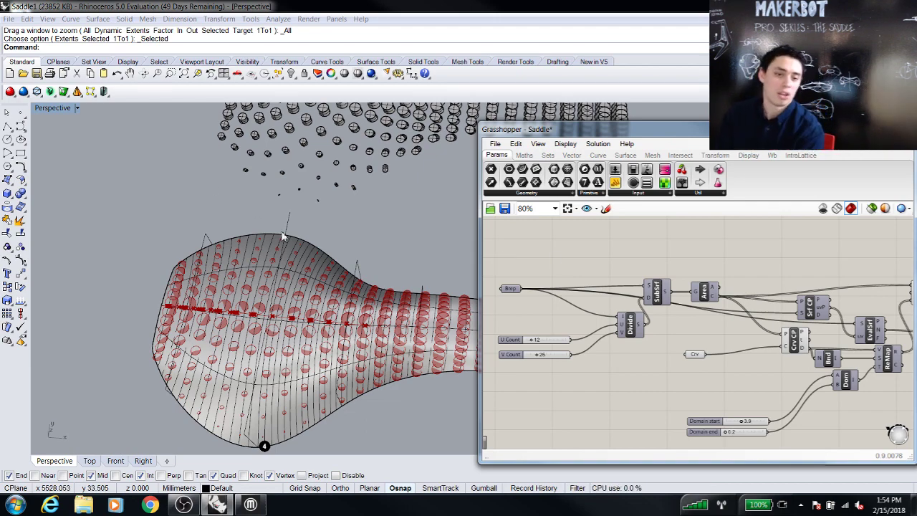
Select the circle-patterned saddle surface in Rhino and examine it from the rear to the nose.
{"action": "right_click_drag", "start_coordinate": [322, 261], "coordinate": [208, 249], "text": "shift"}
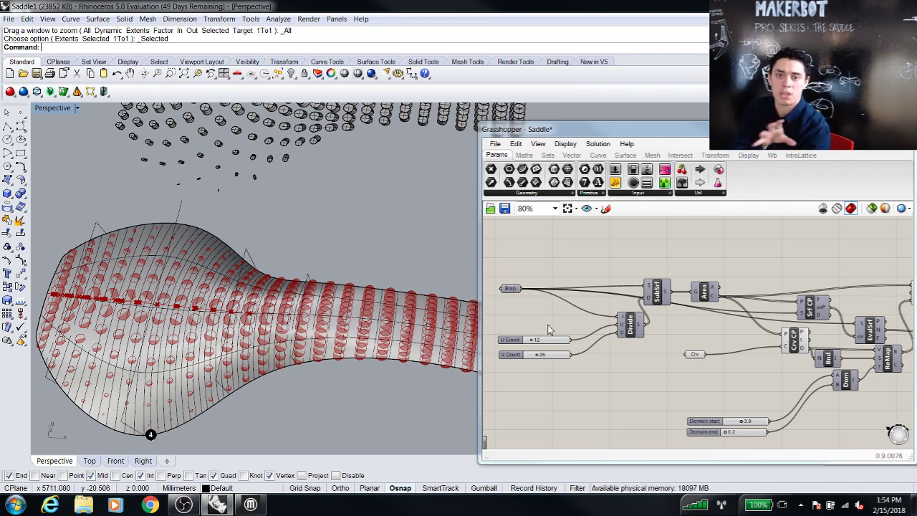
{"action": "left_click", "coordinate": [421, 338]}
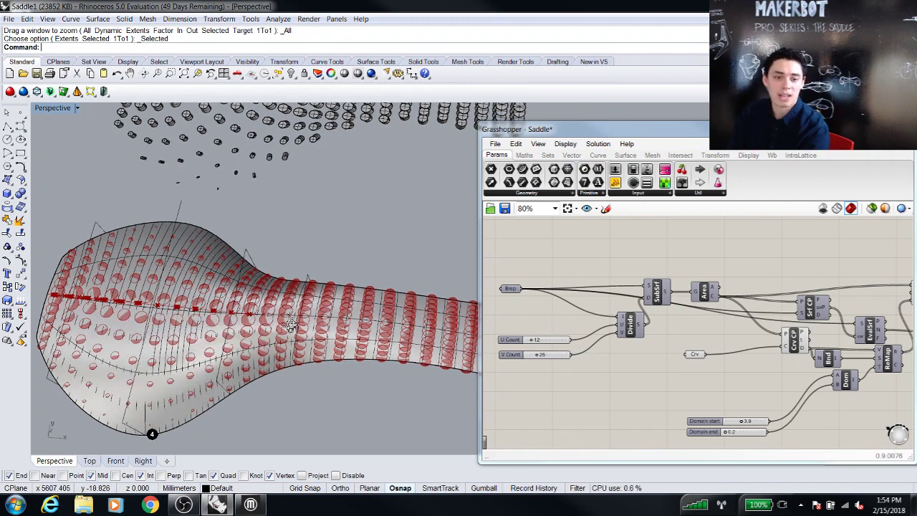
{"action": "right_click_drag", "start_coordinate": [421, 338], "coordinate": [286, 321]}
{"action": "right_click_drag", "start_coordinate": [389, 361], "coordinate": [292, 353], "text": "shift"}
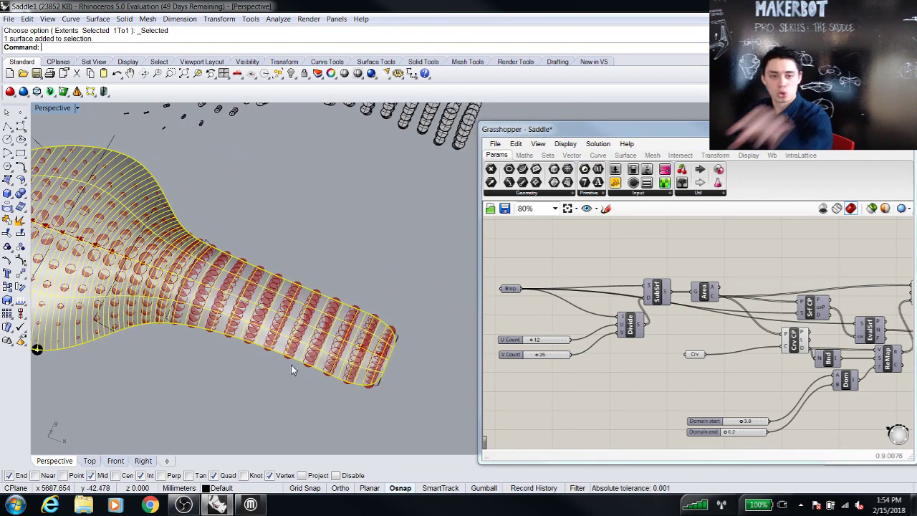
{"action": "scroll", "coordinate": [291, 363], "scroll_direction": "down", "scroll_amount": 4}
{"action": "scroll", "coordinate": [245, 351], "scroll_direction": "up", "scroll_amount": 3}
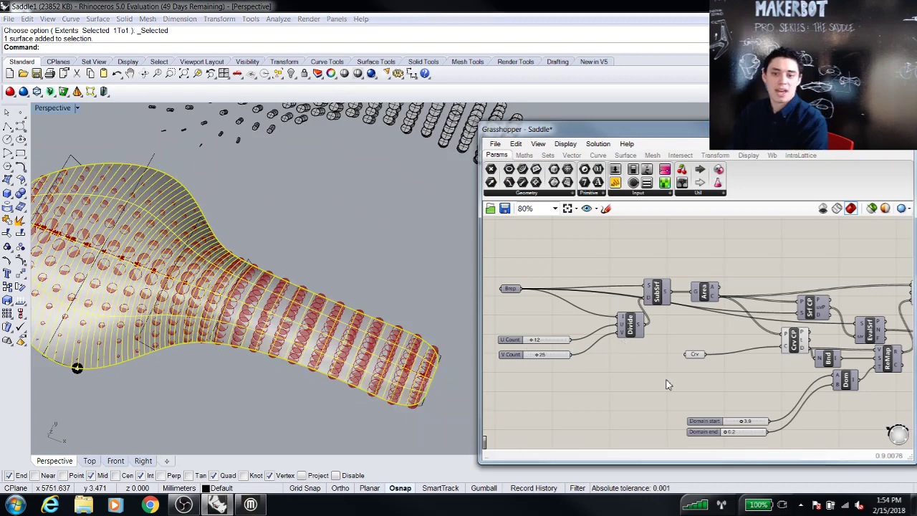
Turn on the preview of the SubSrf component to show the saddle's subdivided surface panels.
{"action": "scroll", "coordinate": [637, 307], "scroll_direction": "up", "scroll_amount": 2}
{"action": "right_click_drag", "start_coordinate": [685, 318], "coordinate": [757, 332]}
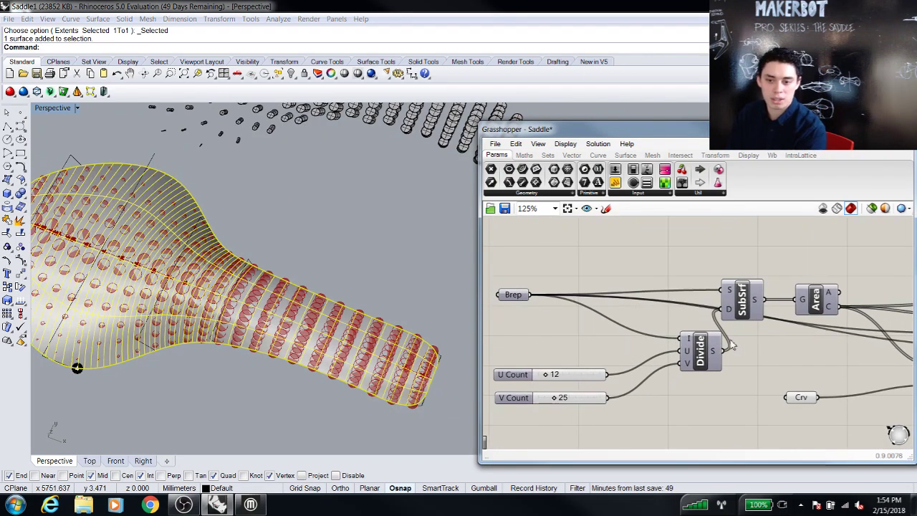
{"action": "left_click_drag", "start_coordinate": [775, 392], "coordinate": [695, 295]}
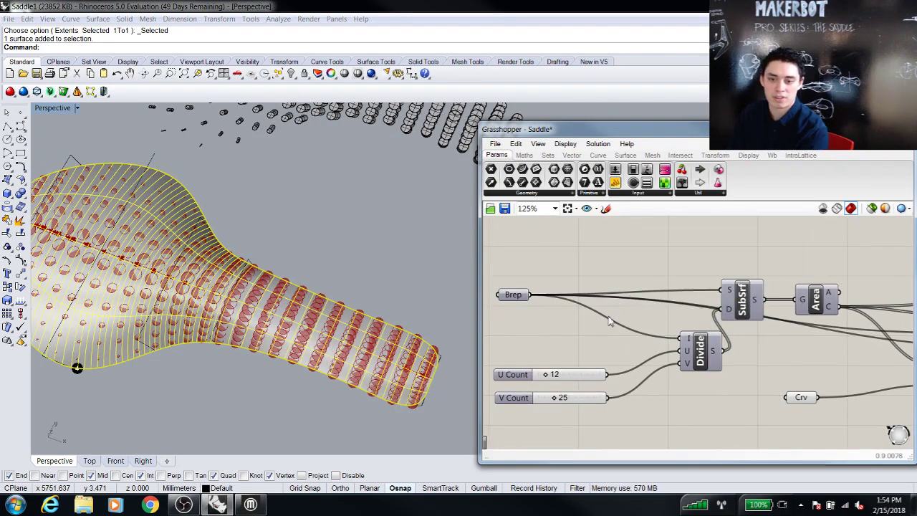
{"action": "right_click", "coordinate": [742, 298]}
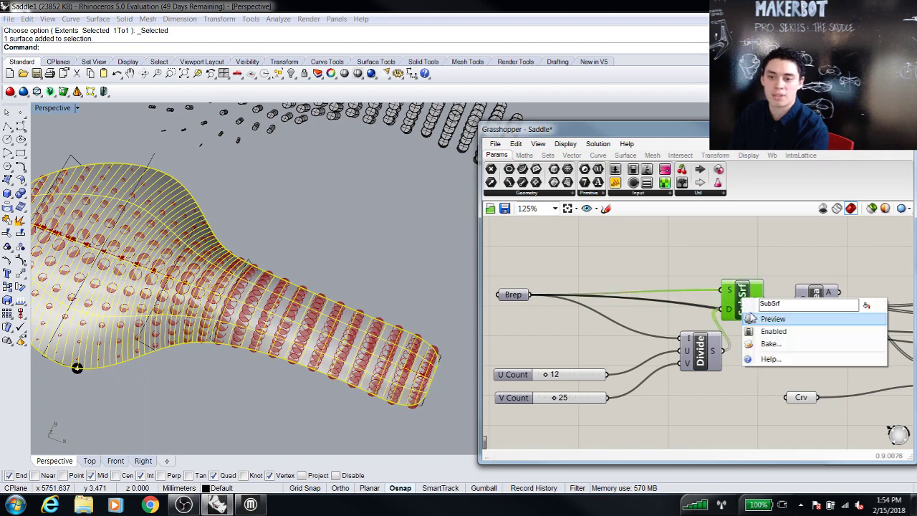
{"action": "left_click", "coordinate": [762, 318]}
Turn off the previews of the Circle and Cap components so only the subdivided saddle surface is displayed.
{"action": "right_click_drag", "start_coordinate": [804, 329], "coordinate": [736, 337]}
{"action": "scroll", "coordinate": [707, 345], "scroll_direction": "down", "scroll_amount": 4}
{"action": "scroll", "coordinate": [749, 324], "scroll_direction": "up", "scroll_amount": 3}
{"action": "left_click", "coordinate": [739, 330]}
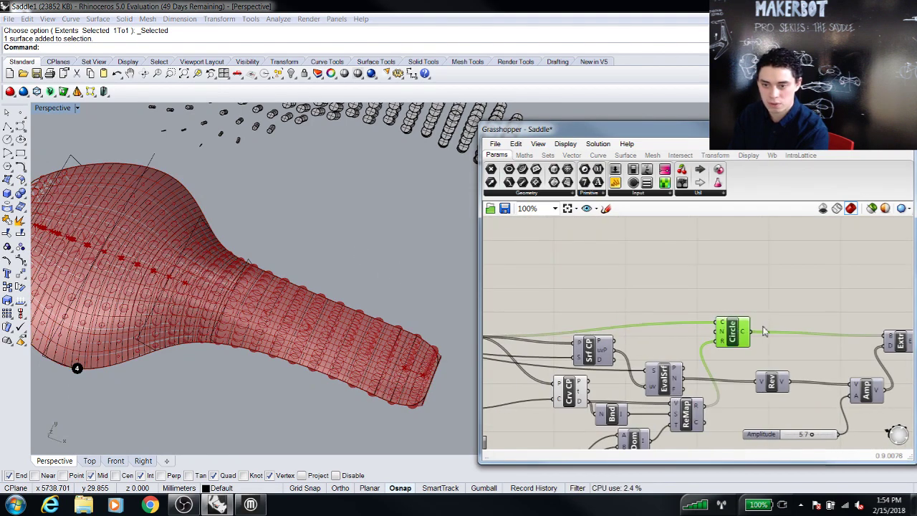
{"action": "right_click_drag", "start_coordinate": [823, 334], "coordinate": [657, 332]}
{"action": "left_click", "coordinate": [815, 340], "text": "shift"}
{"action": "right_click", "coordinate": [816, 343]}
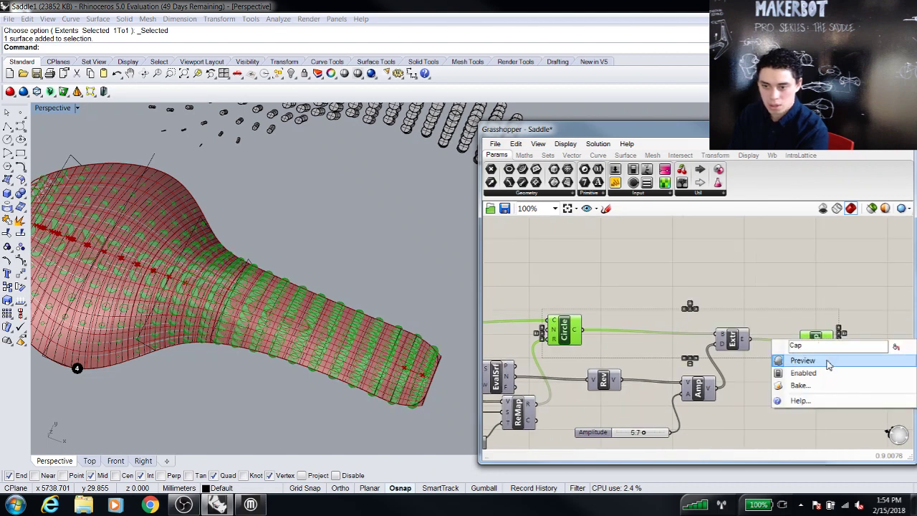
{"action": "left_click", "coordinate": [828, 362]}
{"action": "right_click", "coordinate": [575, 334]}
{"action": "left_click", "coordinate": [599, 350]}
{"action": "scroll", "coordinate": [573, 315], "scroll_direction": "down", "scroll_amount": 3}
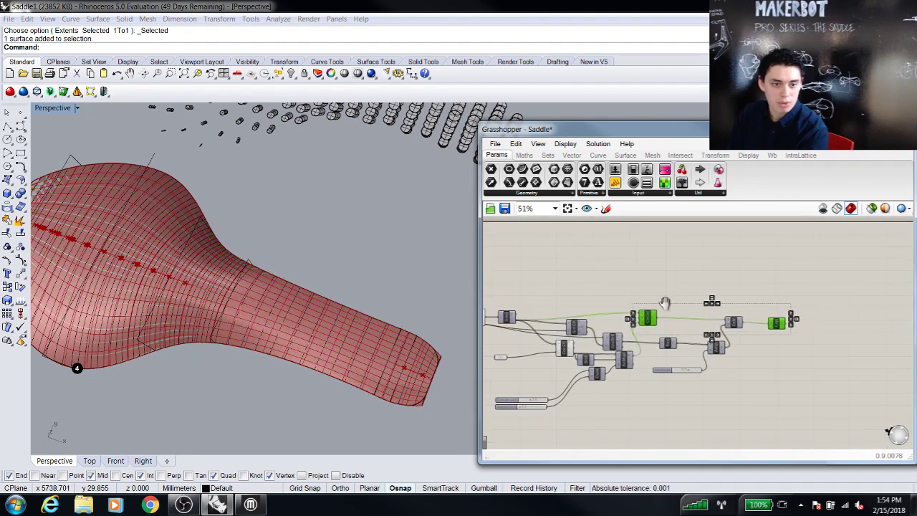
Hide the original saddle surface in Rhino, leaving the Grasshopper subdivision preview.
{"action": "right_click_drag", "start_coordinate": [559, 303], "coordinate": [738, 306]}
{"action": "scroll", "coordinate": [636, 324], "scroll_direction": "up", "scroll_amount": 4}
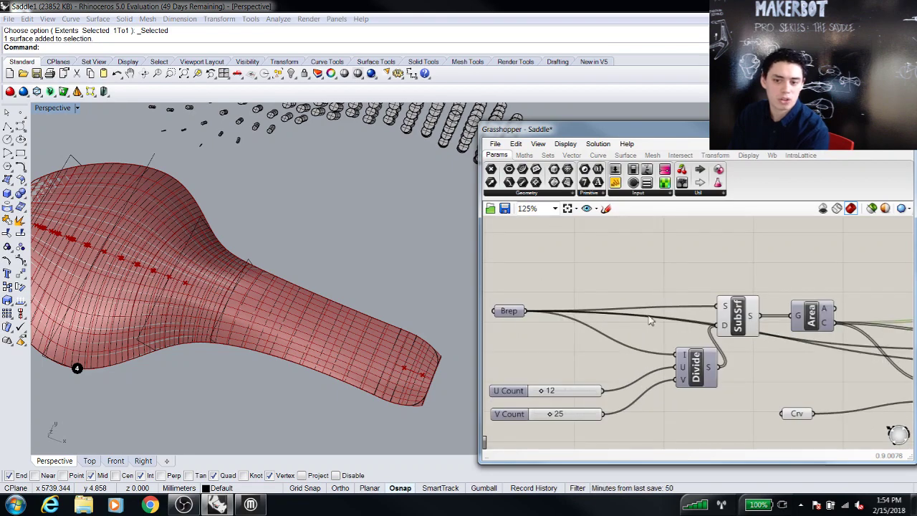
{"action": "left_click", "coordinate": [328, 331]}
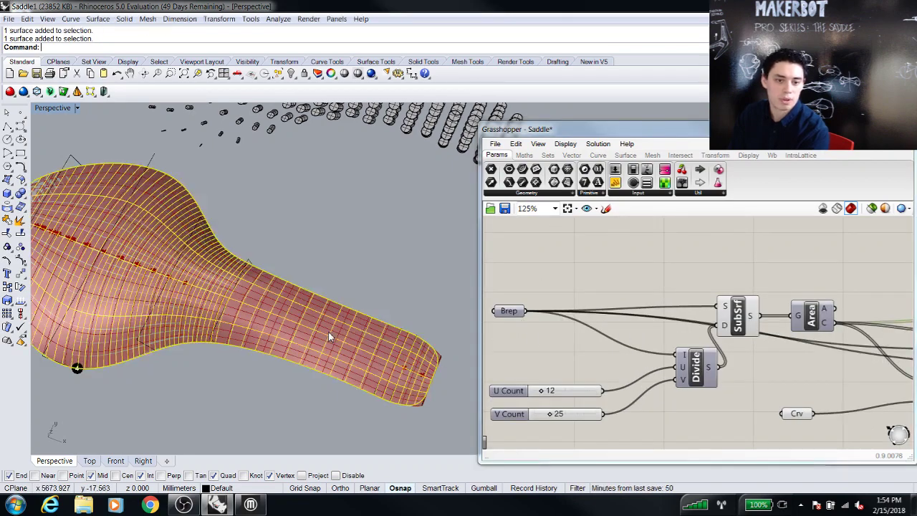
{"action": "left_click", "coordinate": [291, 74]}
{"action": "right_click_drag", "start_coordinate": [115, 304], "coordinate": [232, 238], "text": "shift"}
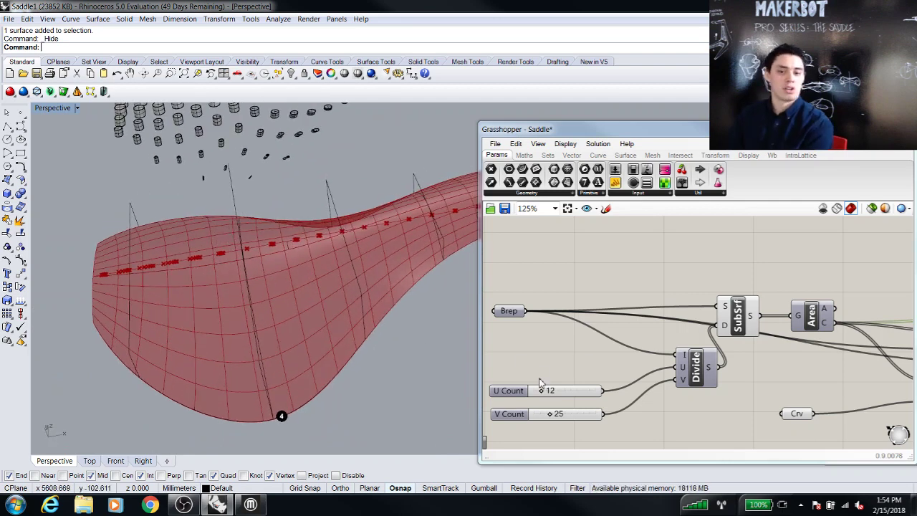
Set the U Count slider feeding the Divide component to 15.
{"action": "right_click_drag", "start_coordinate": [561, 392], "coordinate": [586, 369]}
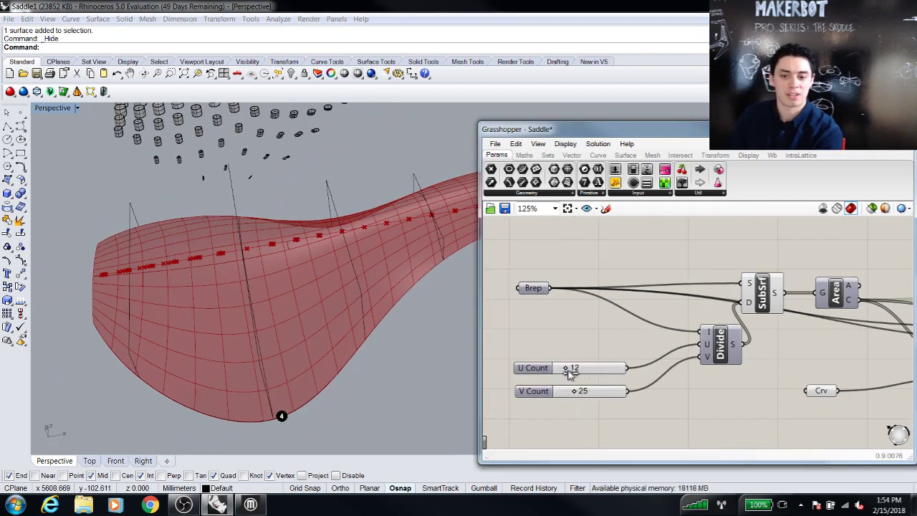
{"action": "double_click", "coordinate": [575, 368]}
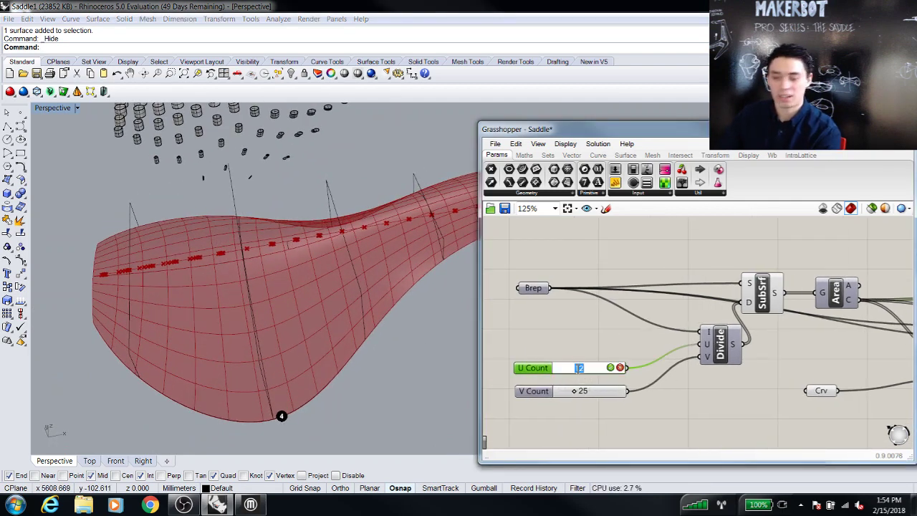
{"action": "type", "text": "15"}
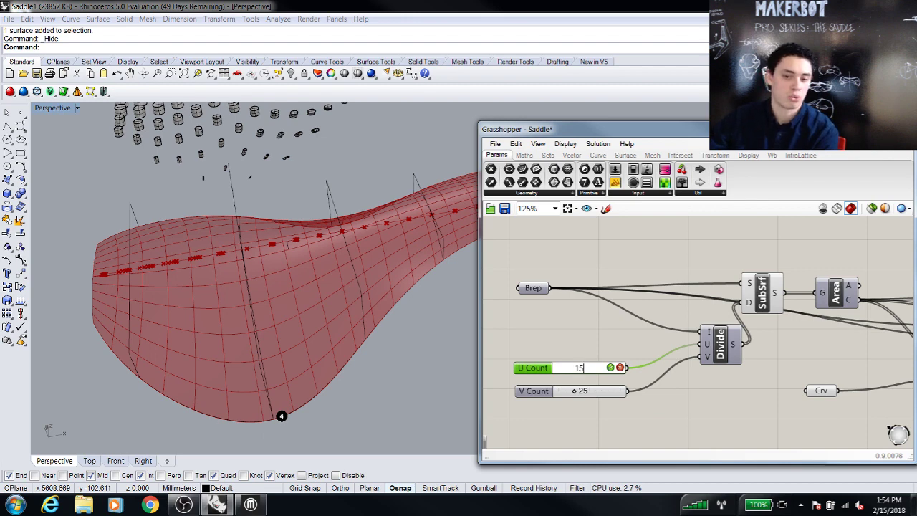
{"action": "key", "text": "Return"}
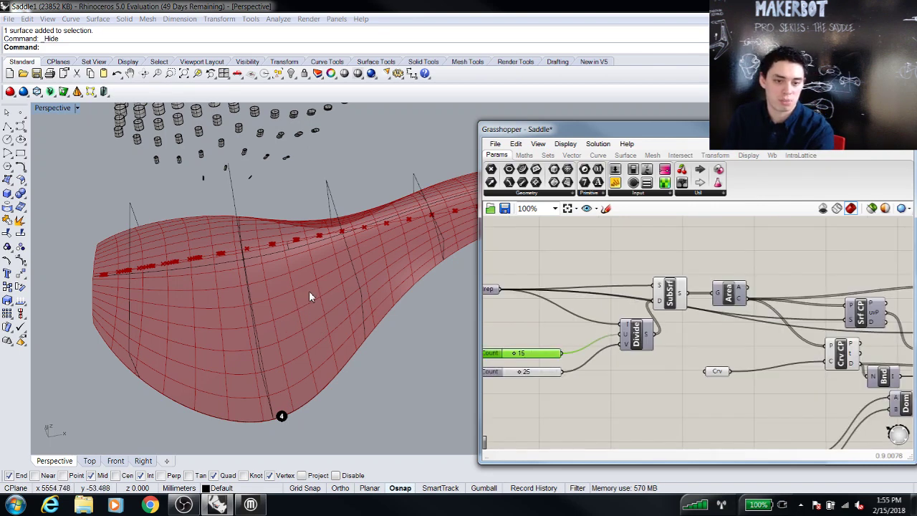
Turn off the SubSrf preview and show the Area component's panel centroid points across the saddle instead.
{"action": "right_click_drag", "start_coordinate": [310, 296], "coordinate": [404, 334]}
{"action": "right_click_drag", "start_coordinate": [805, 349], "coordinate": [666, 342]}
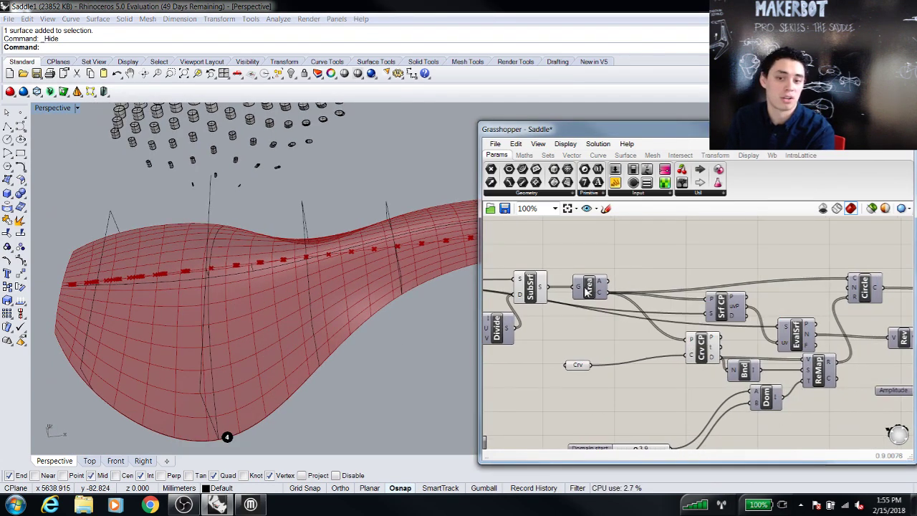
{"action": "left_click", "coordinate": [530, 288]}
{"action": "right_click", "coordinate": [530, 288]}
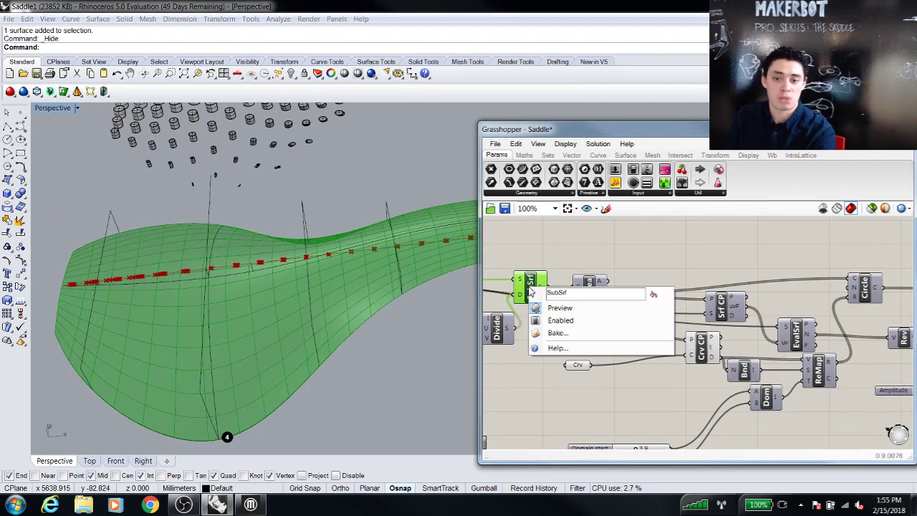
{"action": "left_click", "coordinate": [560, 308]}
{"action": "left_click", "coordinate": [588, 287]}
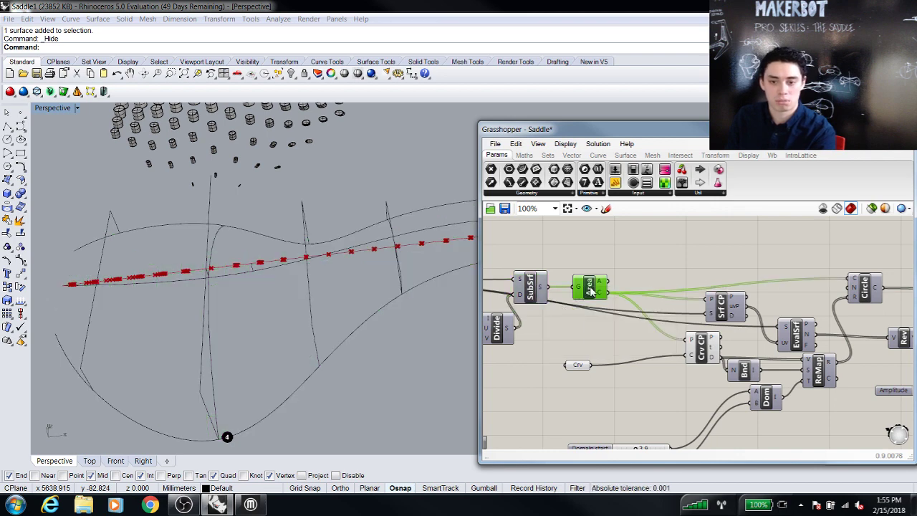
{"action": "right_click_drag", "start_coordinate": [290, 322], "coordinate": [307, 304]}
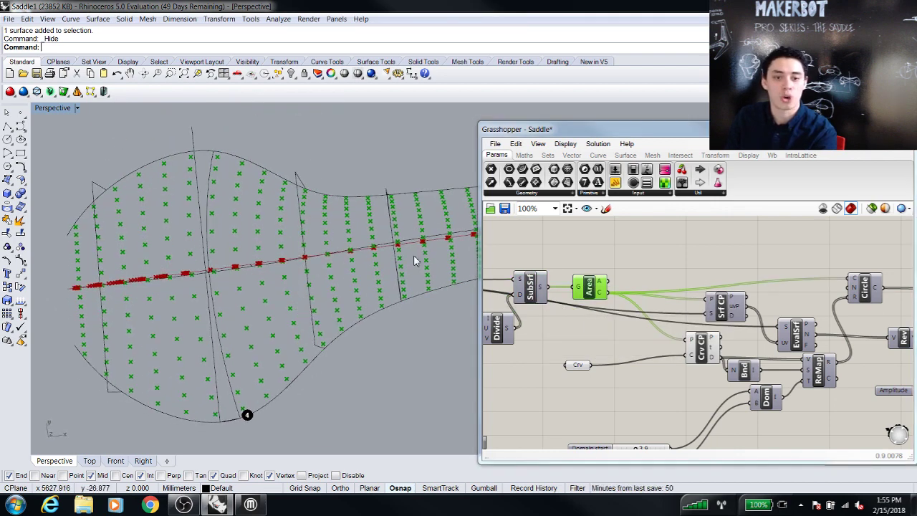
{"action": "right_click_drag", "start_coordinate": [614, 295], "coordinate": [561, 276]}
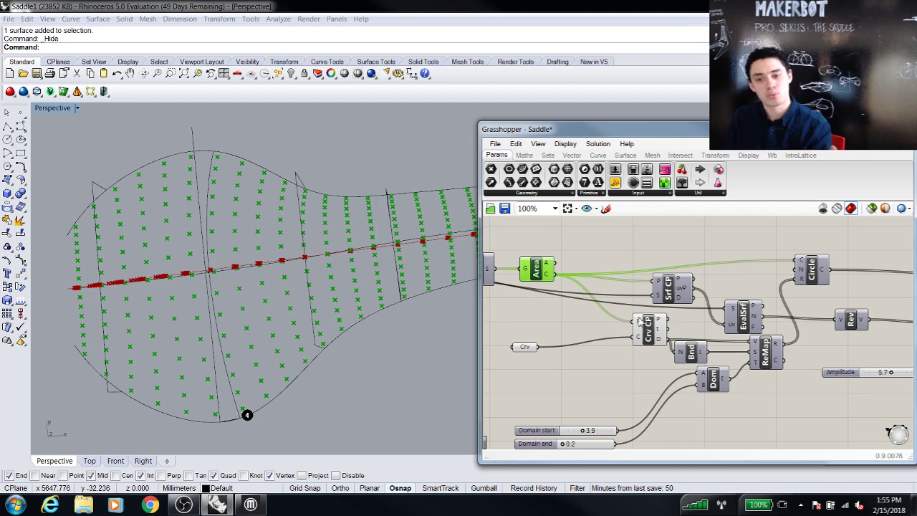
Turn on the Circle component's preview, turn off the Area preview, and examine the circle pattern across the saddle.
{"action": "left_click", "coordinate": [809, 275]}
{"action": "right_click", "coordinate": [809, 276]}
{"action": "left_click", "coordinate": [806, 293]}
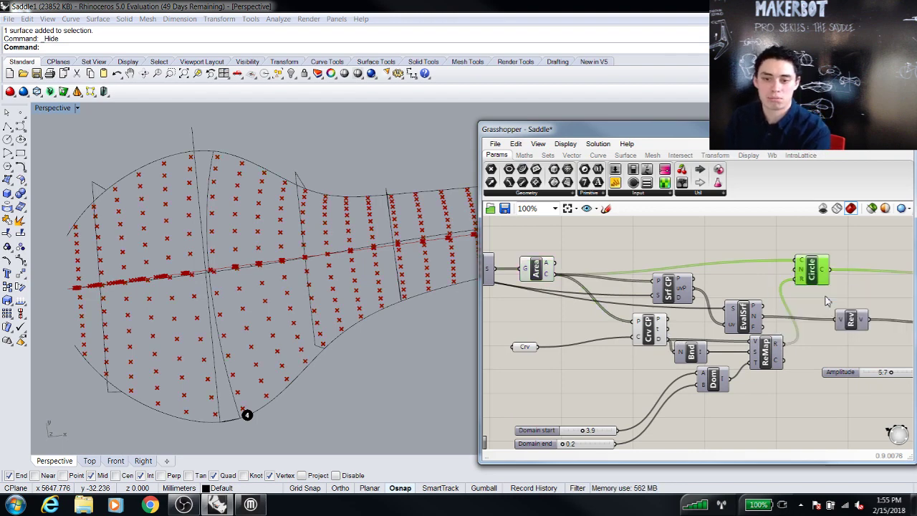
{"action": "left_click", "coordinate": [536, 271]}
{"action": "right_click", "coordinate": [536, 271]}
{"action": "left_click", "coordinate": [555, 288]}
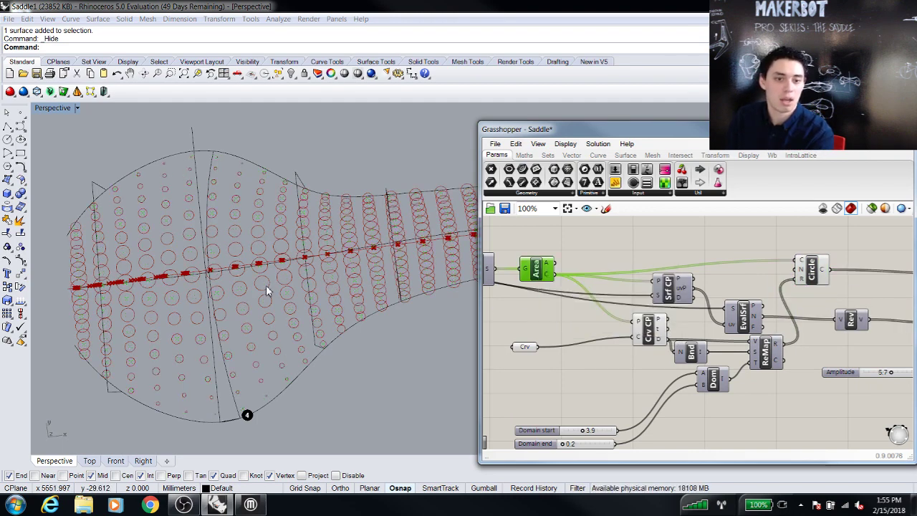
{"action": "right_click_drag", "start_coordinate": [265, 285], "coordinate": [261, 256]}
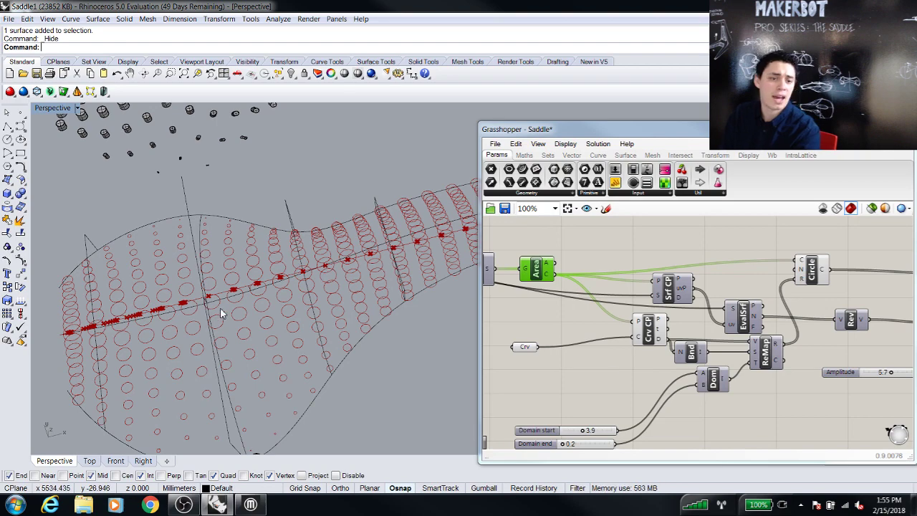
{"action": "right_click_drag", "start_coordinate": [244, 313], "coordinate": [305, 321]}
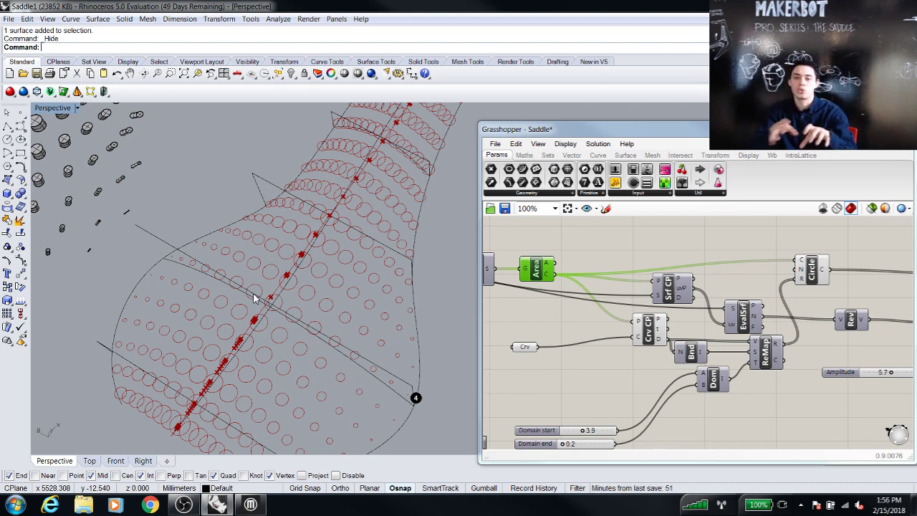
Turn off the Circle component's preview and show the Cap component's extruded, capped cylinders across the saddle instead.
{"action": "right_click_drag", "start_coordinate": [799, 328], "coordinate": [635, 325]}
{"action": "right_click", "coordinate": [649, 267]}
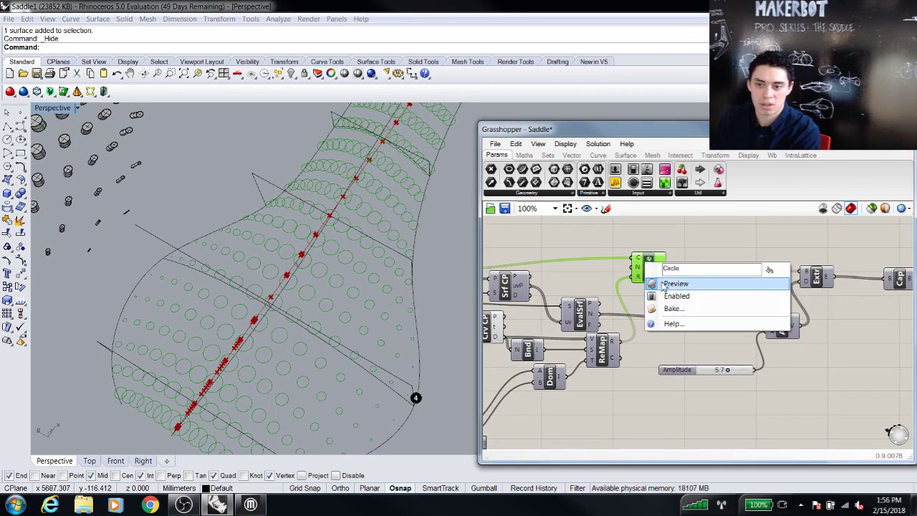
{"action": "left_click", "coordinate": [677, 284]}
{"action": "right_click_drag", "start_coordinate": [899, 279], "coordinate": [782, 279]}
{"action": "right_click", "coordinate": [782, 279]}
{"action": "key", "text": "Escape"}
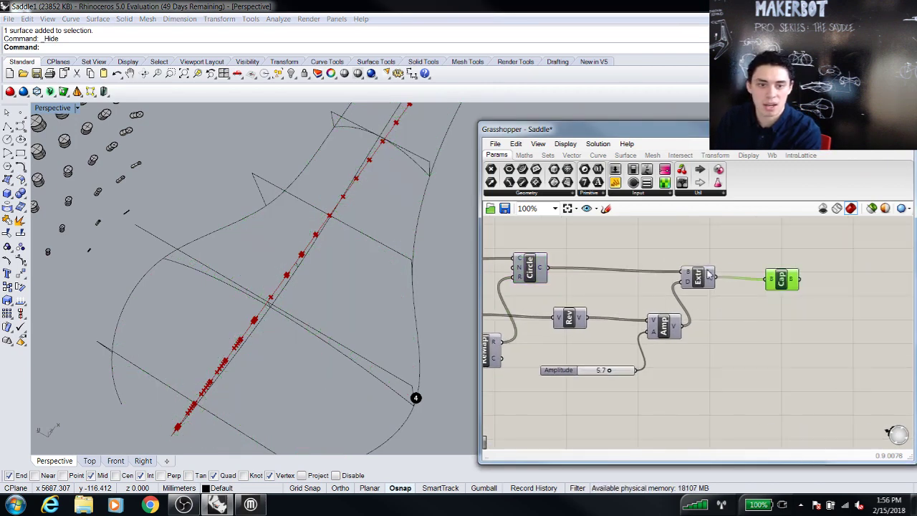
{"action": "scroll", "coordinate": [741, 283], "scroll_direction": "down", "scroll_amount": 2}
{"action": "right_click_drag", "start_coordinate": [732, 324], "coordinate": [703, 307]}
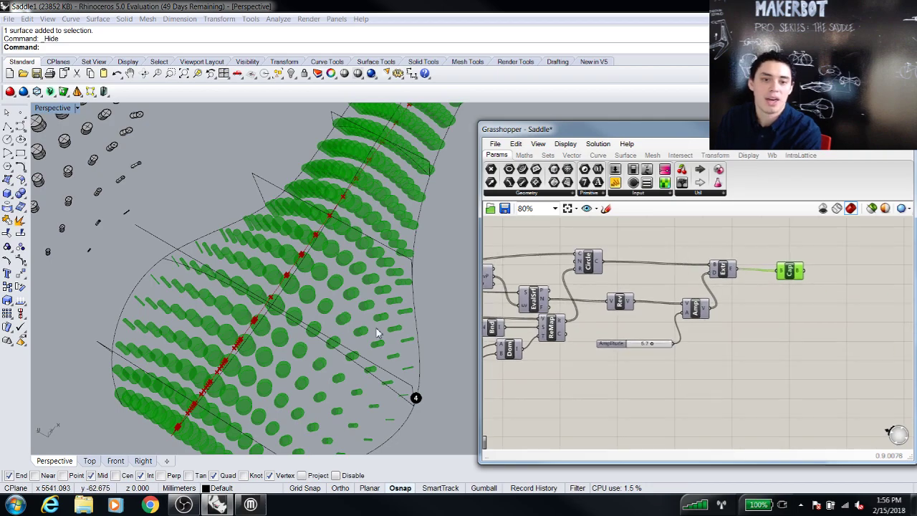
Examine the baked cylinders beside the Grasshopper preview, highlighting them all with a temporary selection.
{"action": "right_click_drag", "start_coordinate": [376, 331], "coordinate": [341, 356]}
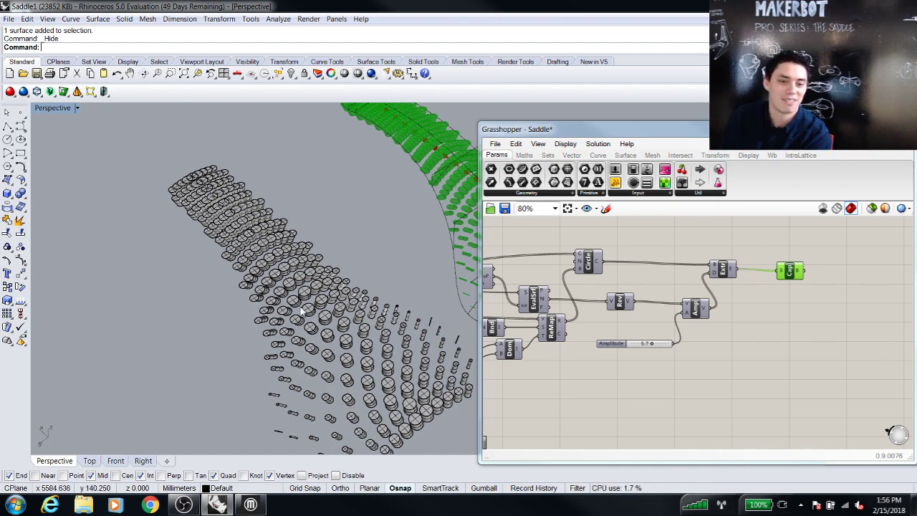
{"action": "scroll", "coordinate": [300, 311], "scroll_direction": "up", "scroll_amount": 10}
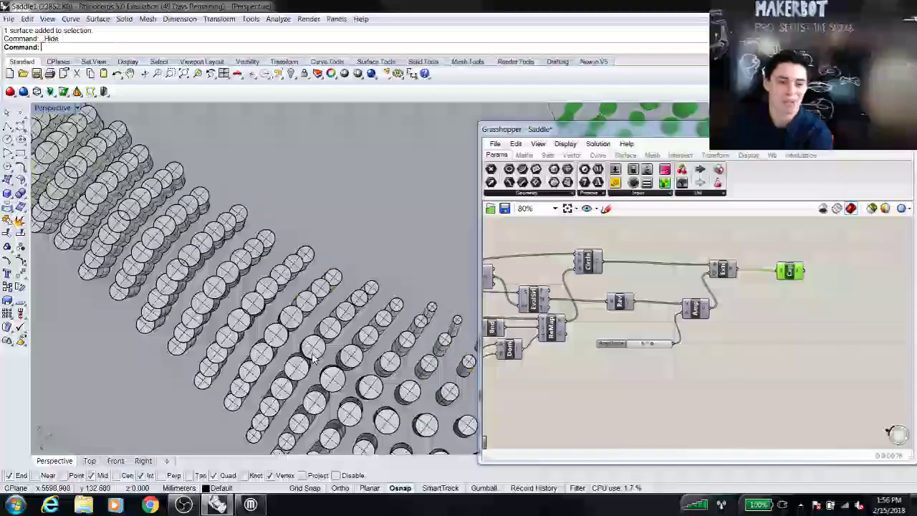
{"action": "key", "text": "ctrl+a"}
{"action": "scroll", "coordinate": [351, 355], "scroll_direction": "down", "scroll_amount": 10}
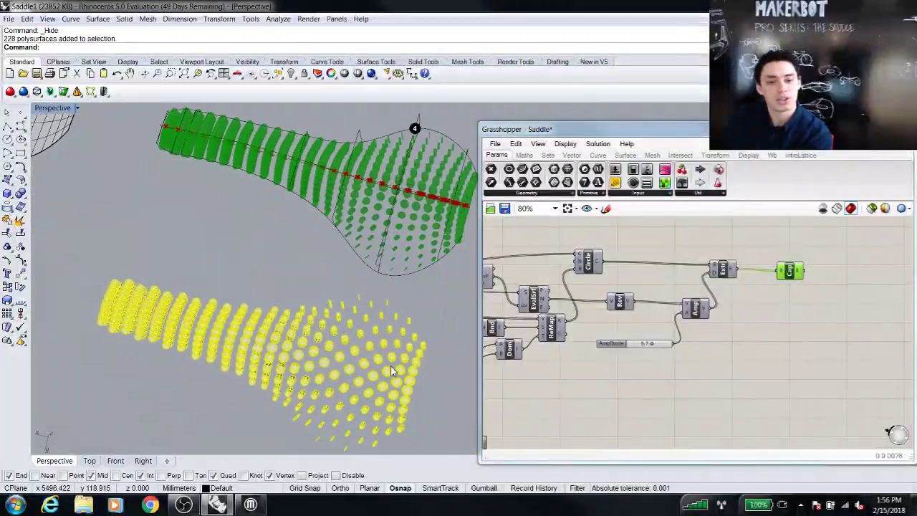
{"action": "key", "text": "Escape"}
Show the hidden saddle objects again in Rhino and examine the finished saddle with the circular holes cut through it.
{"action": "right_click", "coordinate": [290, 73]}
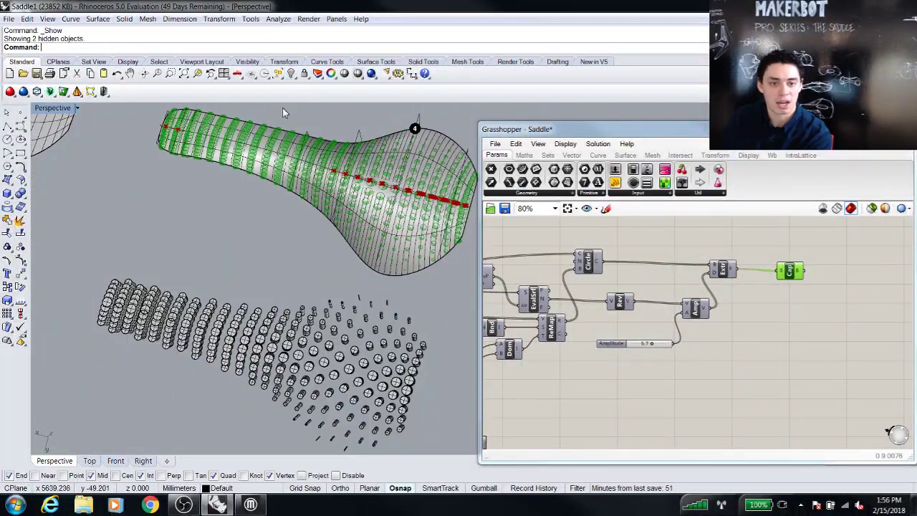
{"action": "right_click_drag", "start_coordinate": [244, 215], "coordinate": [385, 265]}
{"action": "scroll", "coordinate": [284, 302], "scroll_direction": "down", "scroll_amount": 6}
{"action": "scroll", "coordinate": [291, 314], "scroll_direction": "down", "scroll_amount": 6}
{"action": "right_click_drag", "start_coordinate": [199, 348], "coordinate": [206, 224], "text": "shift"}
{"action": "scroll", "coordinate": [290, 318], "scroll_direction": "up", "scroll_amount": 16}
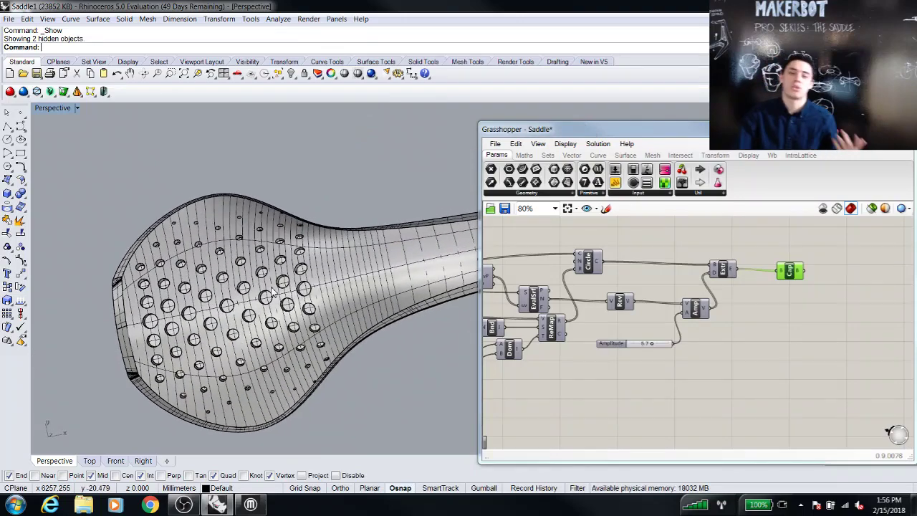
{"action": "scroll", "coordinate": [355, 249], "scroll_direction": "down", "scroll_amount": 4}
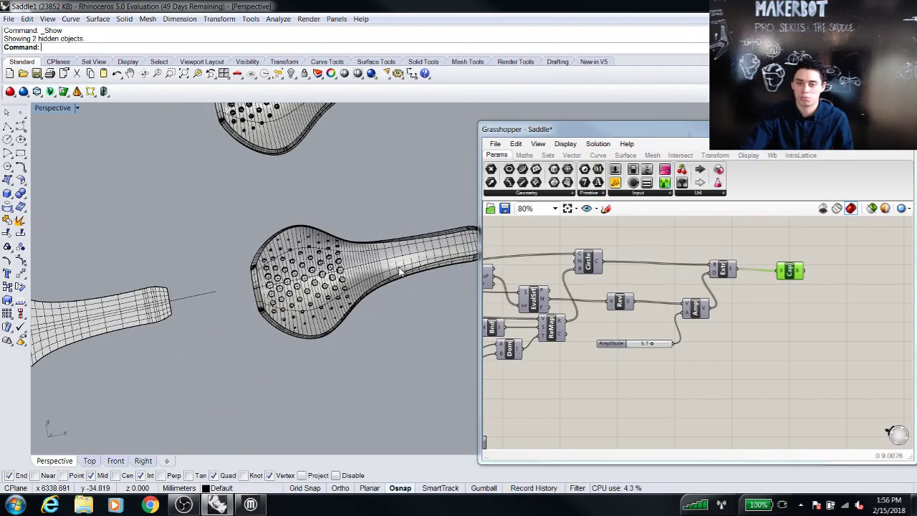
{"action": "scroll", "coordinate": [399, 271], "scroll_direction": "up", "scroll_amount": 3}
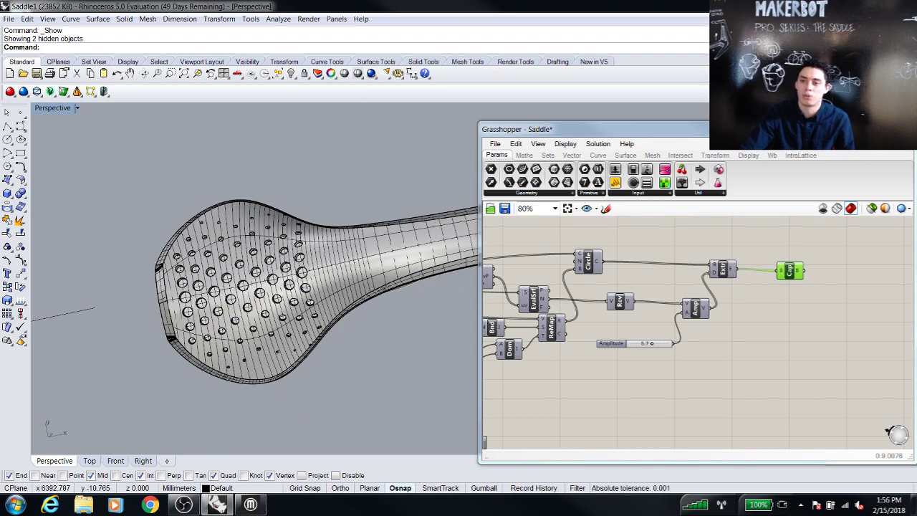
Collapse the Grasshopper window, frame the perforated saddle solid in the Perspective view and inspect its hole pattern.
{"action": "left_click", "coordinate": [857, 129]}
{"action": "scroll", "coordinate": [366, 274], "scroll_direction": "up", "scroll_amount": 4}
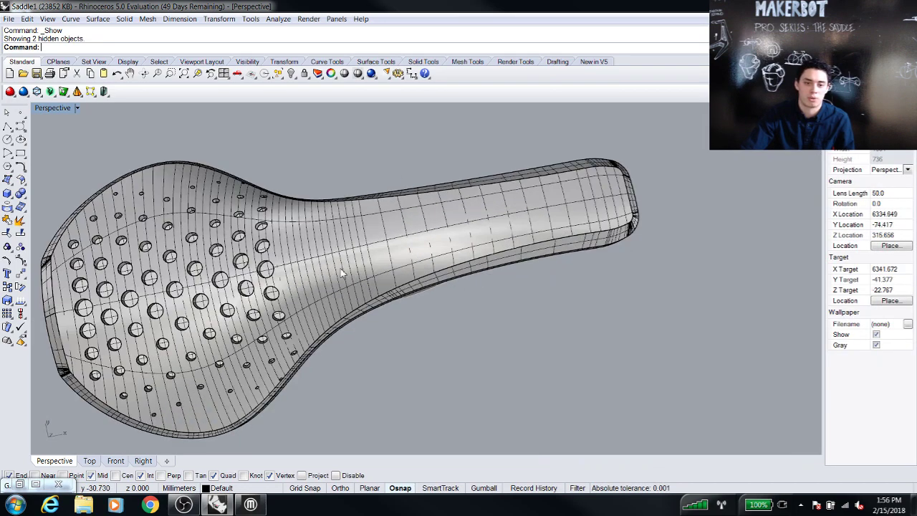
{"action": "left_click", "coordinate": [242, 272]}
{"action": "left_click", "coordinate": [198, 73]}
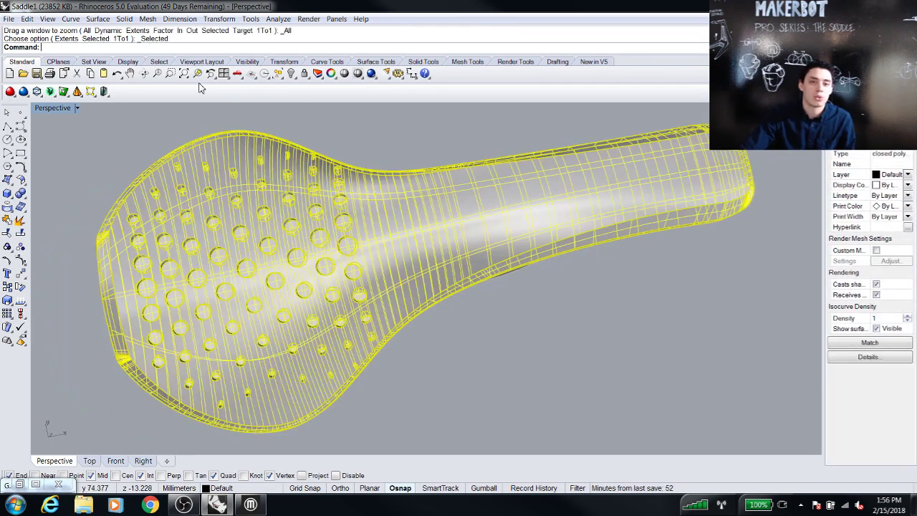
{"action": "left_click", "coordinate": [386, 146]}
{"action": "right_click_drag", "start_coordinate": [371, 271], "coordinate": [365, 244]}
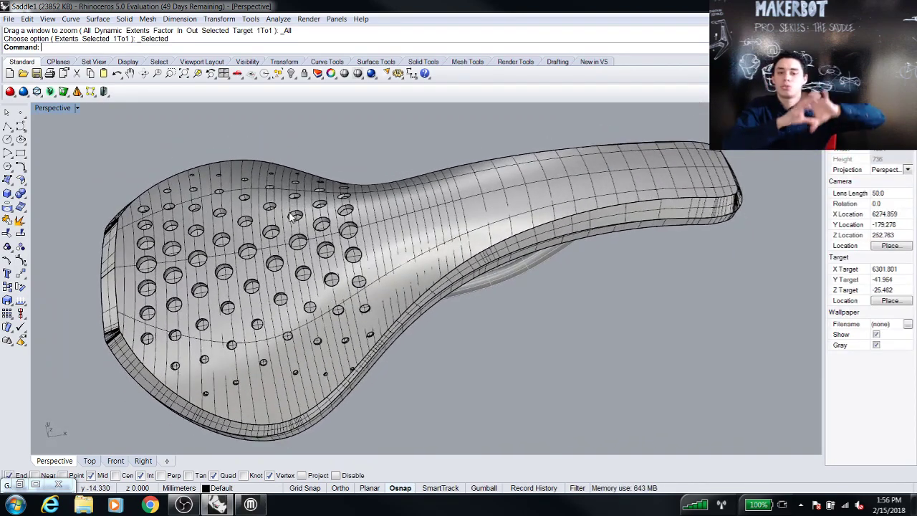